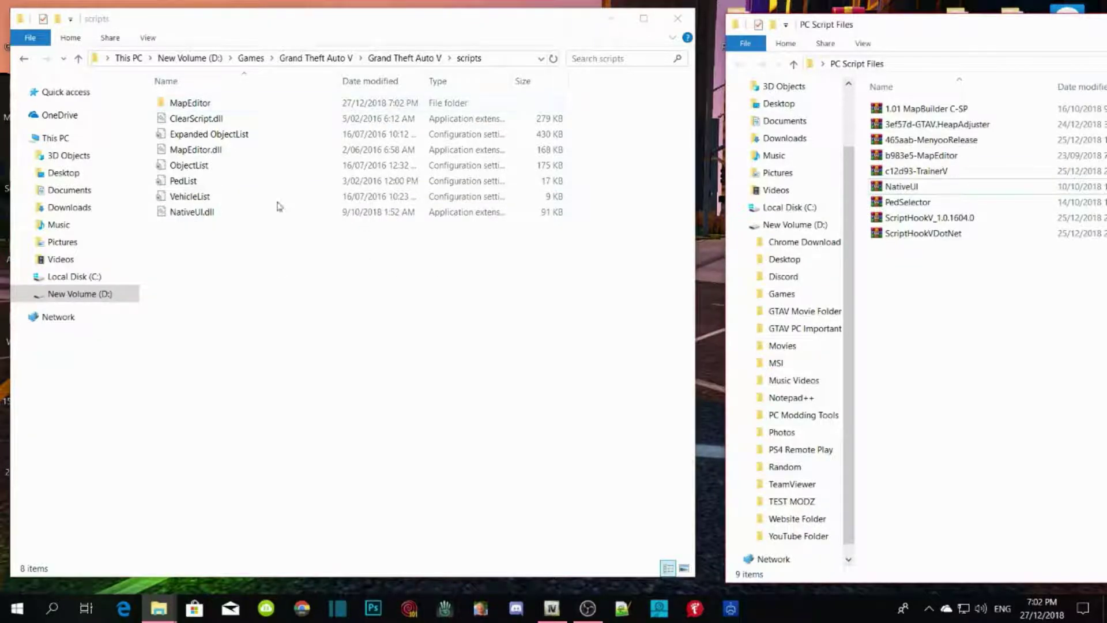
Step: Go back to the Grand Theft Auto V folder, refresh it, then minimise it behind PC Script Files
{"action": "left_click", "coordinate": [283, 269]}
{"action": "left_click", "coordinate": [405, 58]}
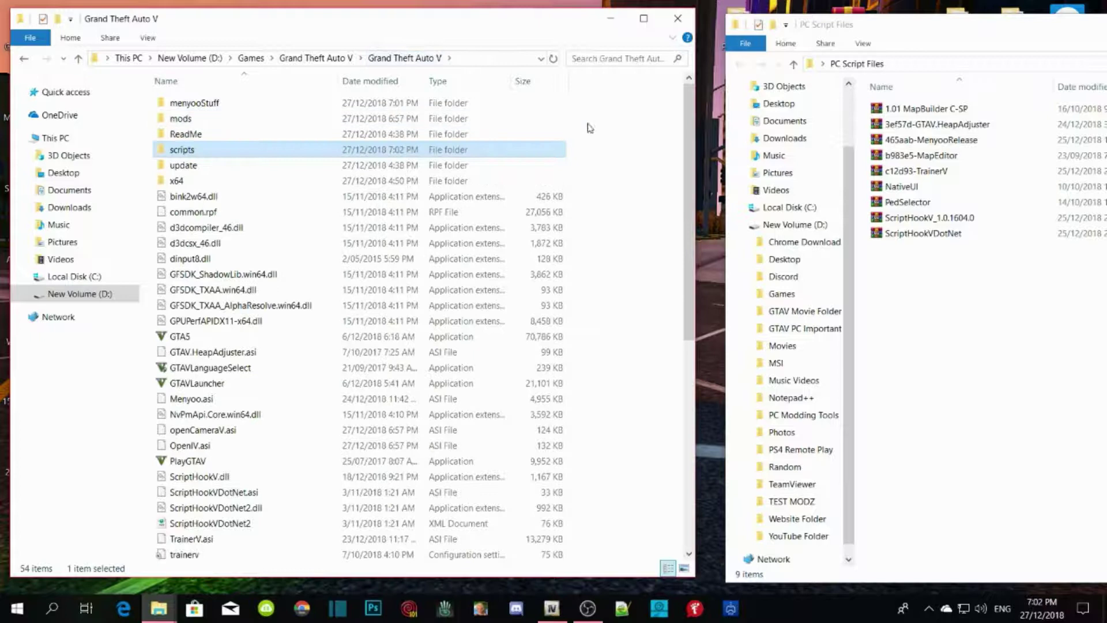
{"action": "right_click", "coordinate": [605, 116]}
{"action": "left_click", "coordinate": [634, 175]}
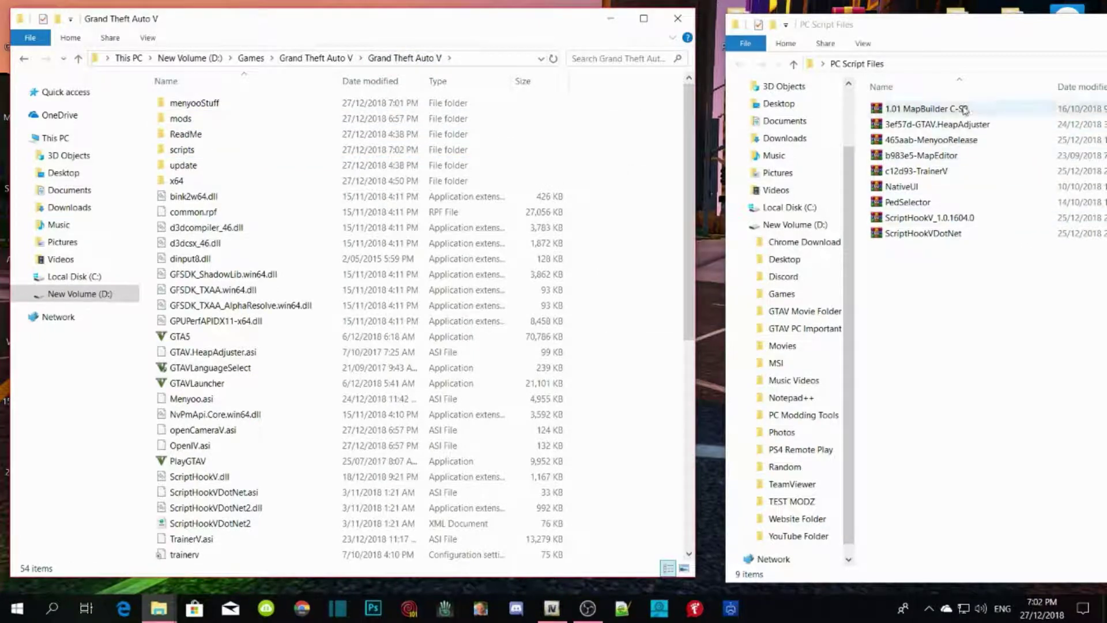
{"action": "left_click_drag", "start_coordinate": [916, 30], "coordinate": [1029, 62]}
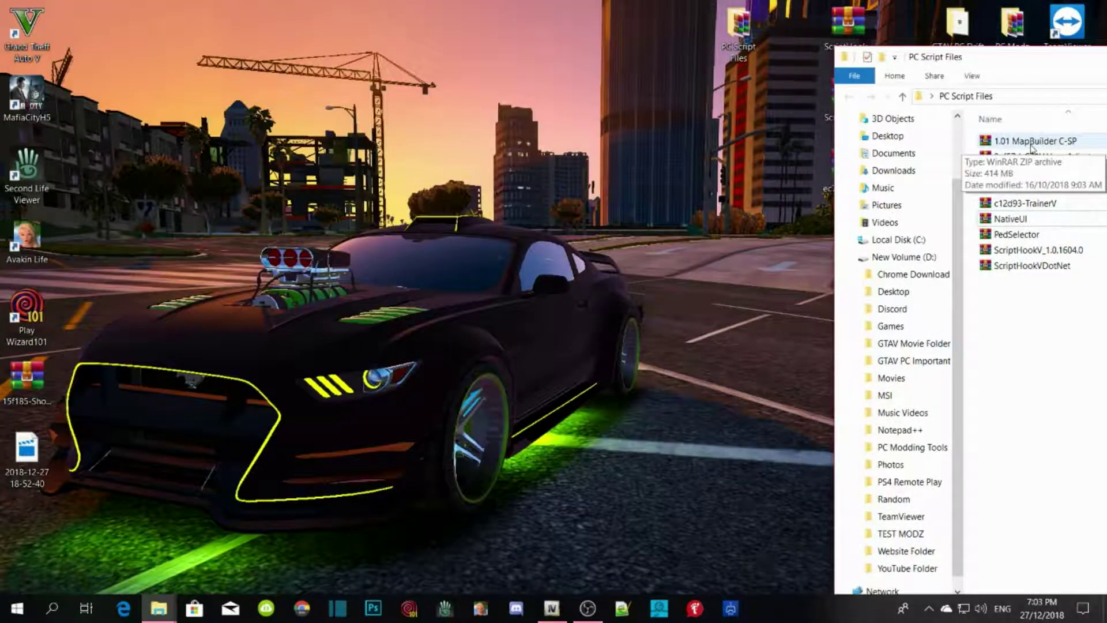
Step: Open the 1.01 MapBuilder C-SP archive in WinRAR and move its window to the right
{"action": "double_click", "coordinate": [1032, 142]}
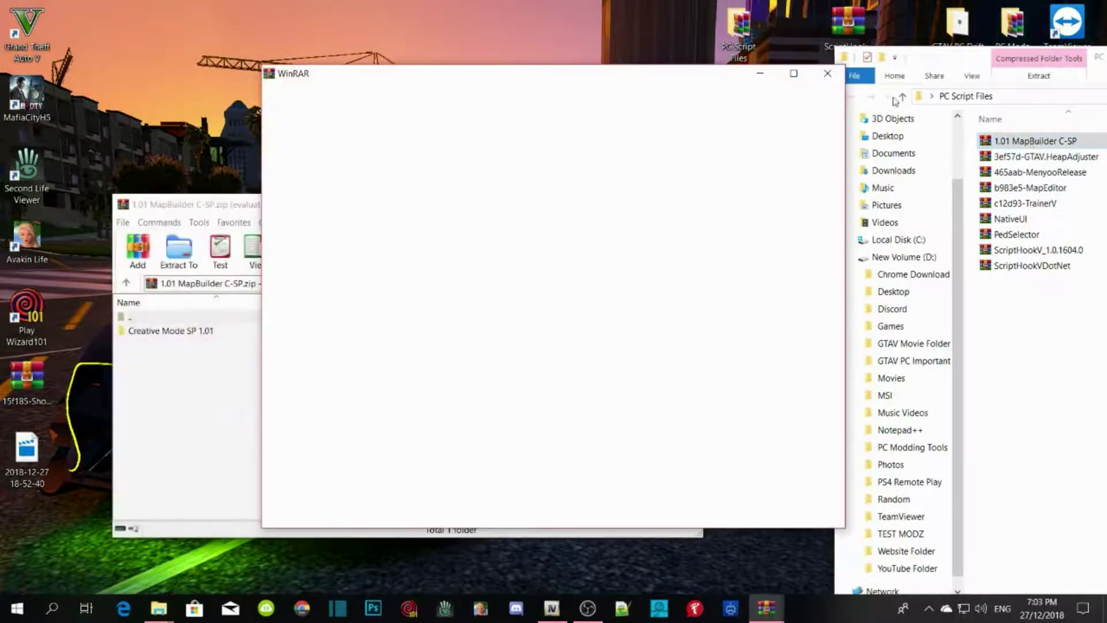
{"action": "left_click", "coordinate": [828, 74]}
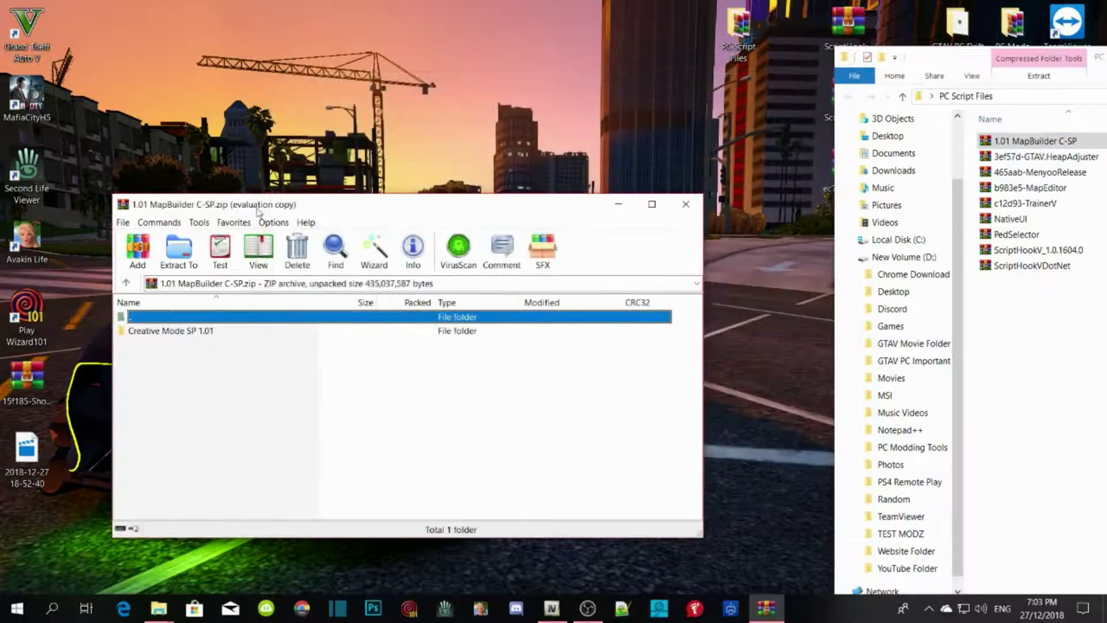
{"action": "left_click_drag", "start_coordinate": [256, 211], "coordinate": [800, 193]}
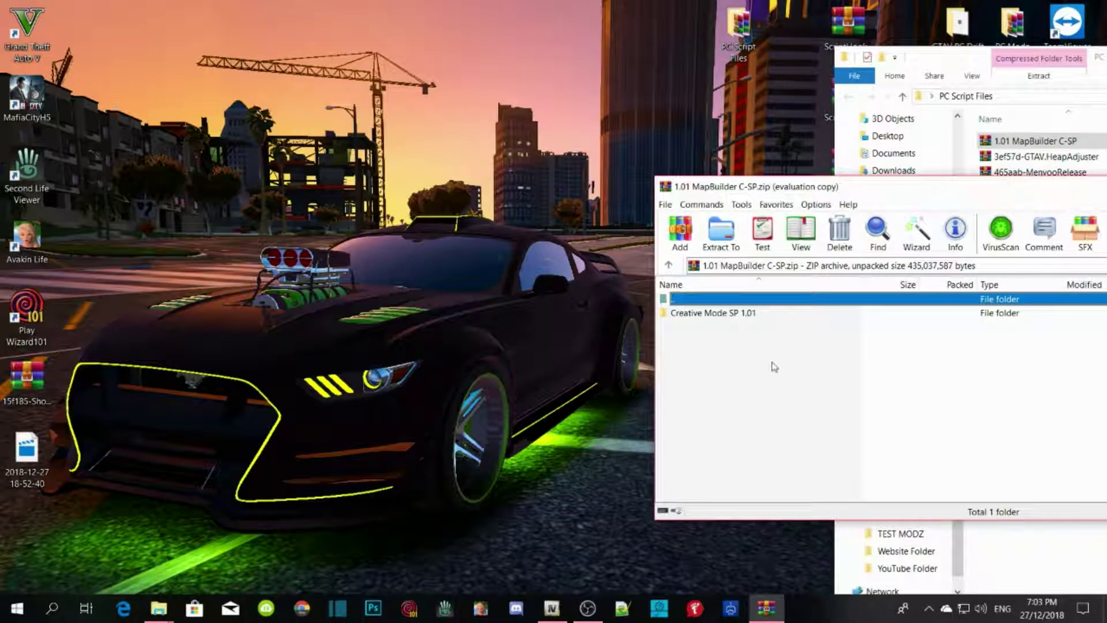
Step: Extract dlclist.xml.oiv, MapBuilder.oiv and Props.oiv from Creative Mode SP 1.01 onto the desktop
{"action": "double_click", "coordinate": [728, 315]}
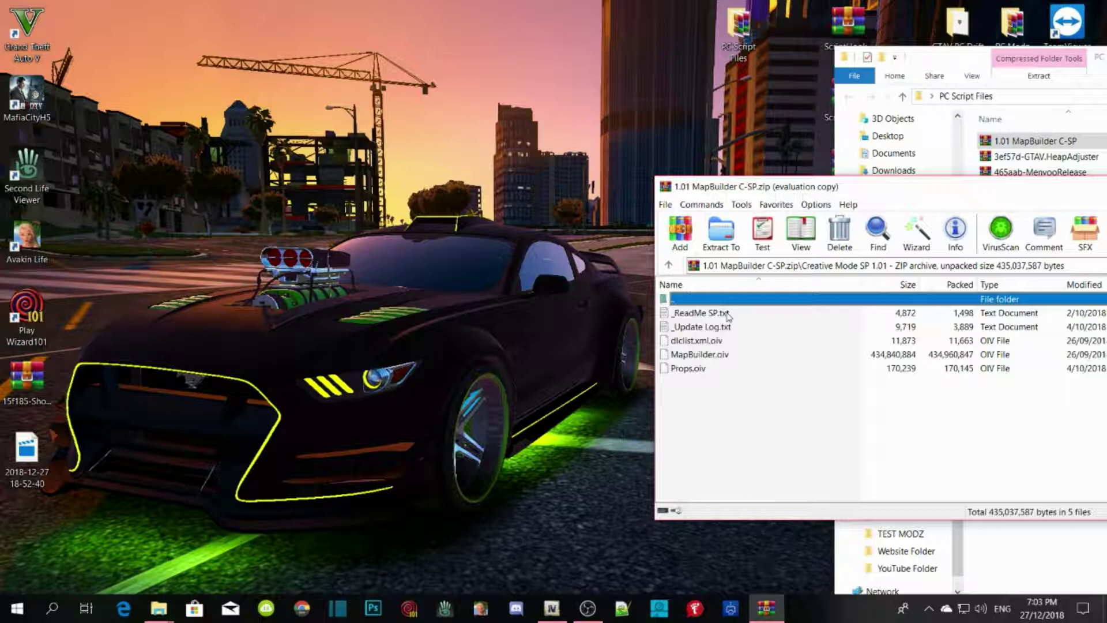
{"action": "left_click", "coordinate": [714, 416]}
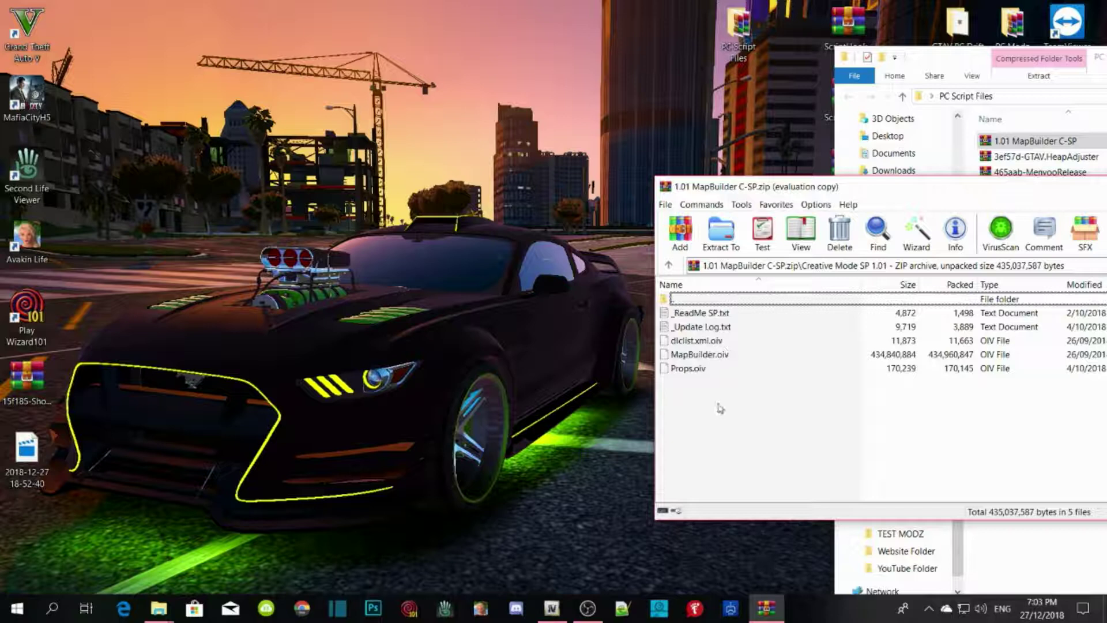
{"action": "left_click_drag", "start_coordinate": [717, 402], "coordinate": [698, 340]}
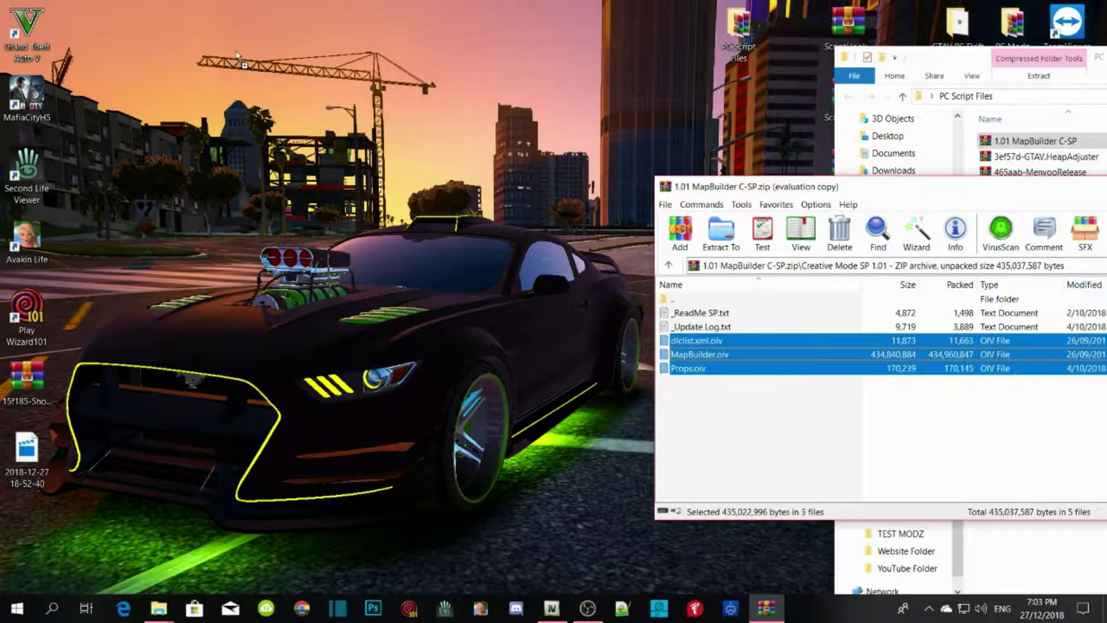
{"action": "left_click_drag", "start_coordinate": [237, 56], "coordinate": [237, 56]}
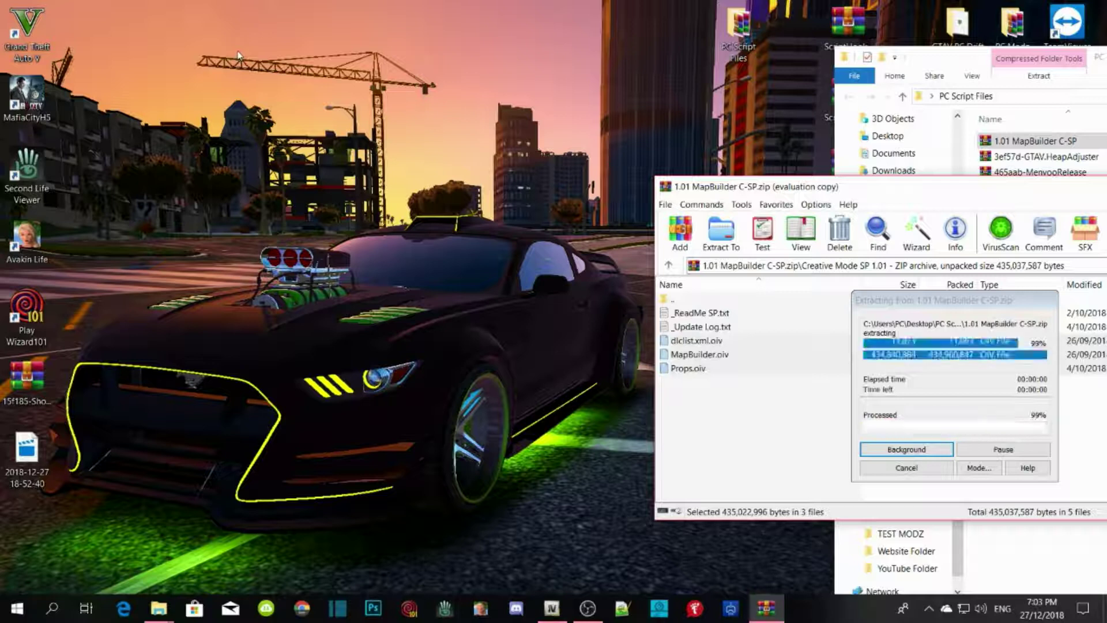
{"action": "left_click", "coordinate": [761, 181]}
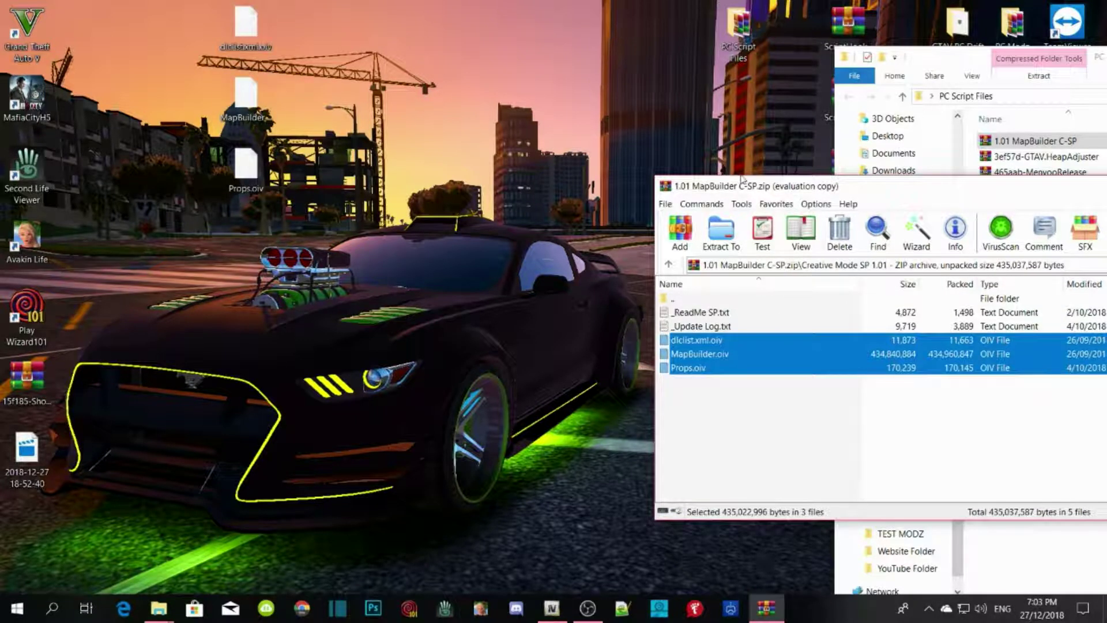
{"action": "left_click_drag", "start_coordinate": [746, 186], "coordinate": [393, 162]}
Step: Close WinRAR and load MapBuilder.oiv into OpenIV's Package Installer
{"action": "left_click", "coordinate": [841, 164]}
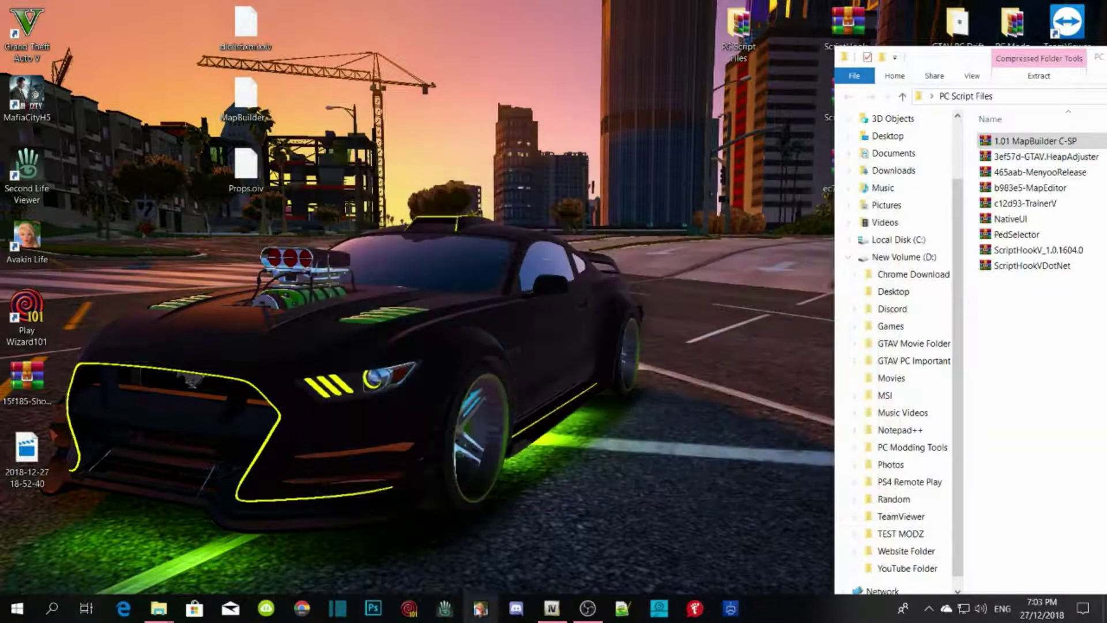
{"action": "left_click", "coordinate": [552, 609]}
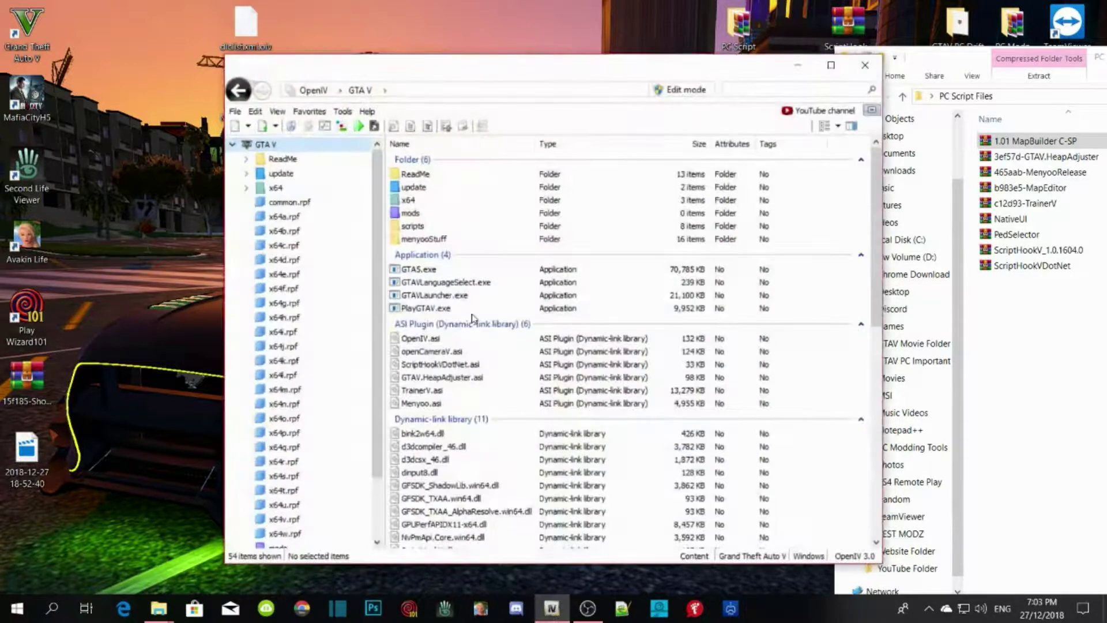
{"action": "left_click", "coordinate": [342, 112]}
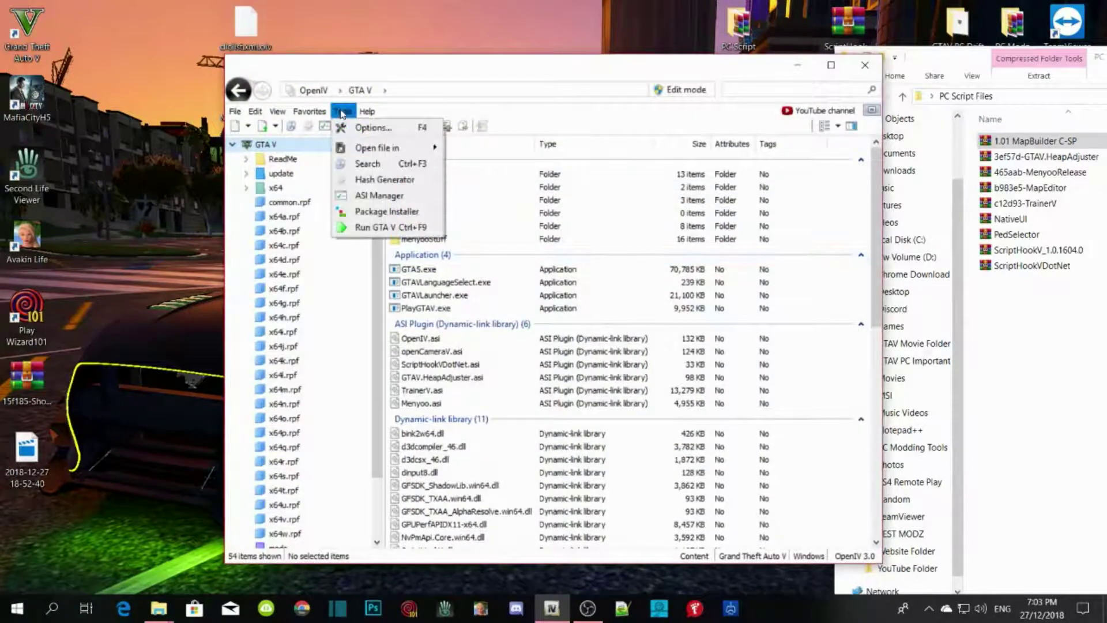
{"action": "left_click", "coordinate": [379, 212]}
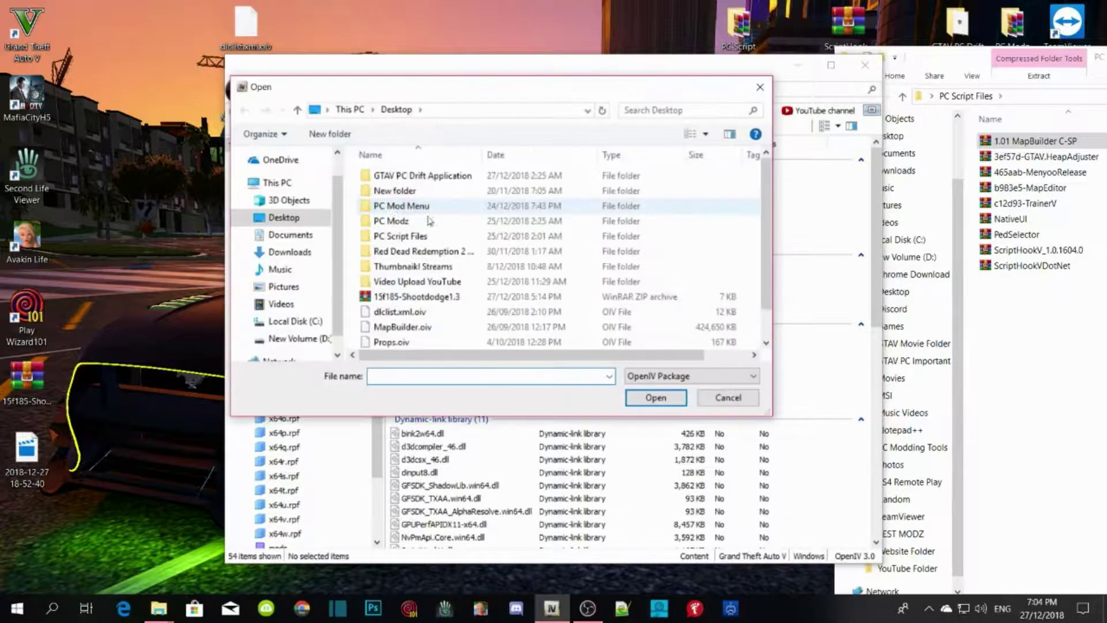
{"action": "scroll", "coordinate": [465, 236], "scroll_direction": "down", "scroll_amount": 1}
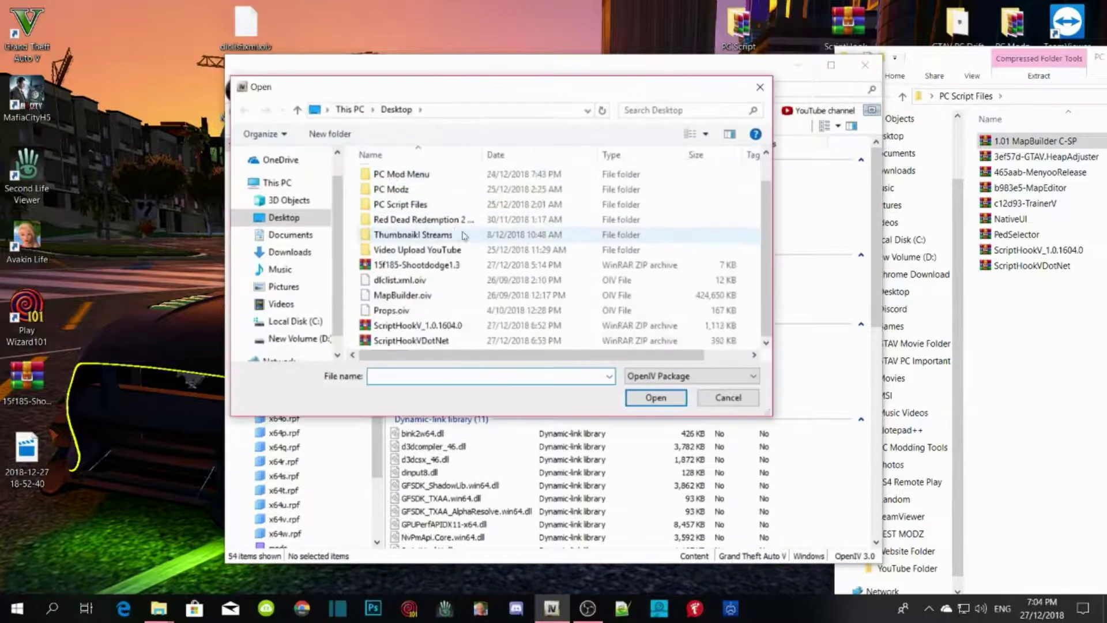
{"action": "left_click", "coordinate": [400, 296]}
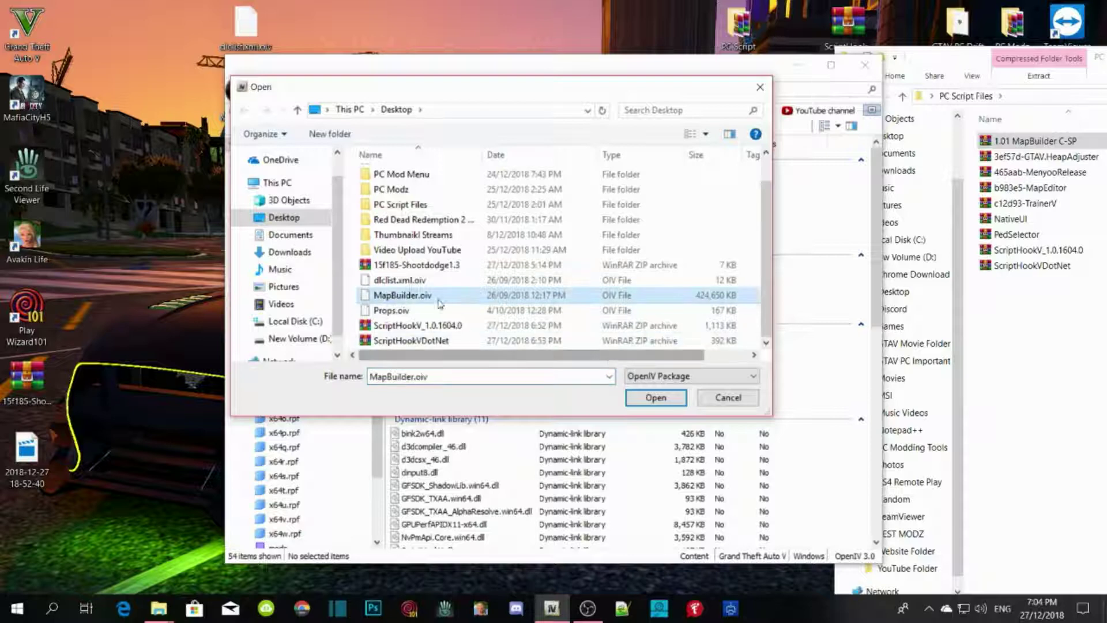
{"action": "left_click", "coordinate": [652, 403]}
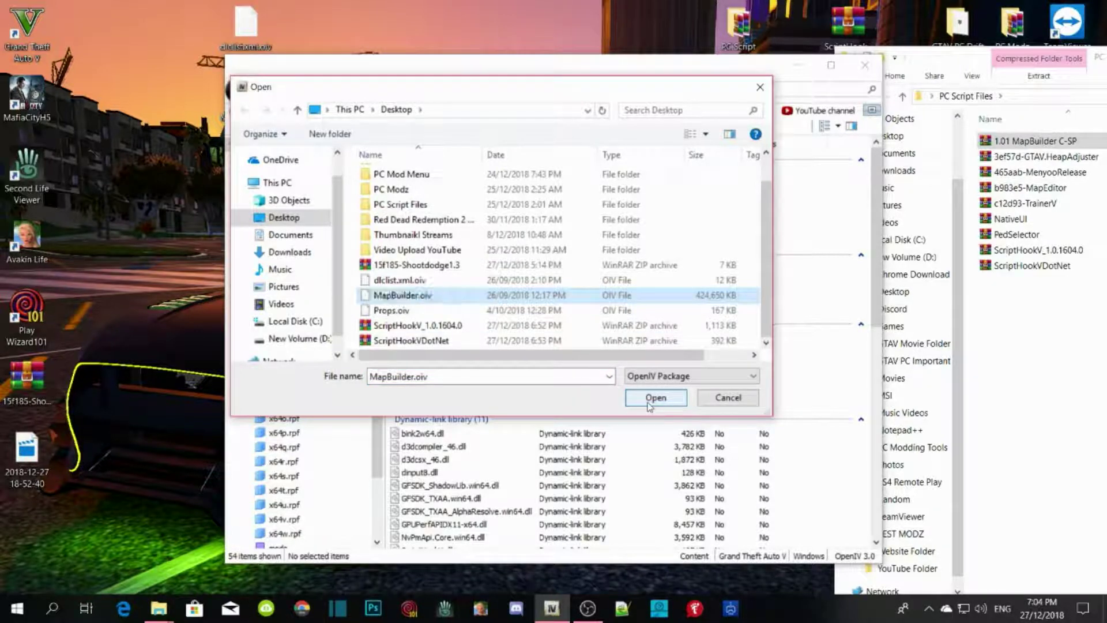
{"action": "left_click", "coordinate": [651, 404]}
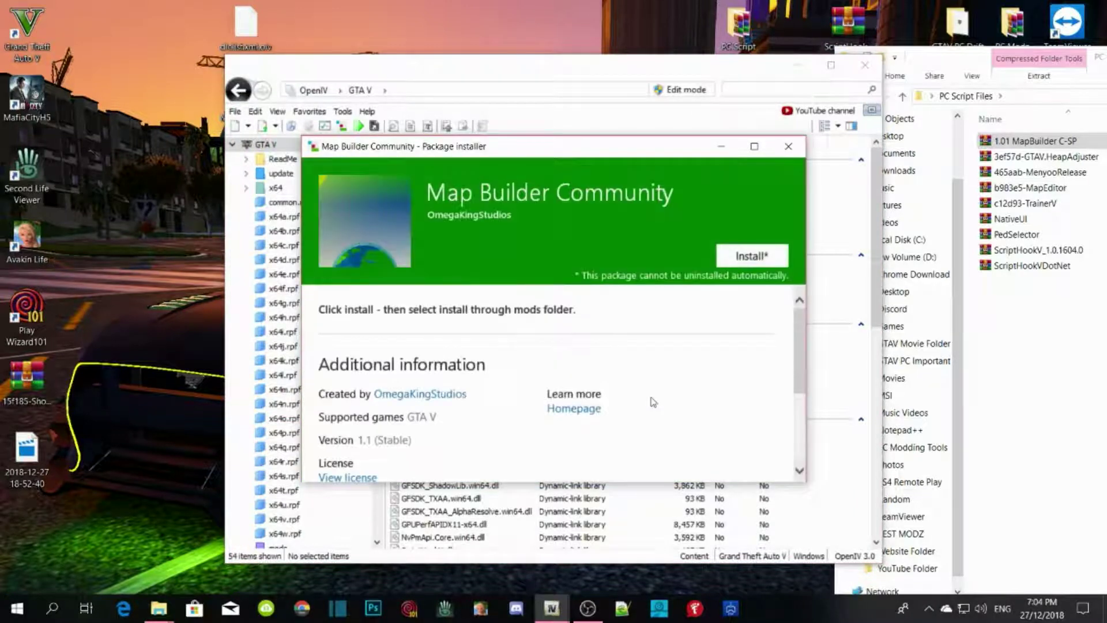
Step: Install Map Builder Community into the mods folder and close the finished installer
{"action": "left_click", "coordinate": [754, 257]}
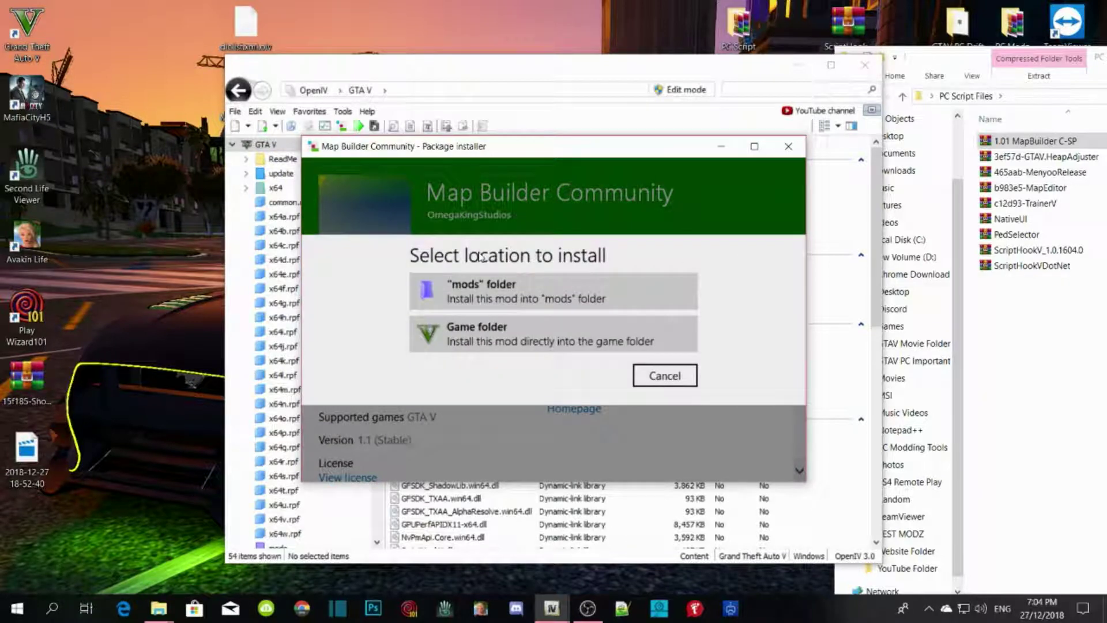
{"action": "left_click", "coordinate": [474, 288]}
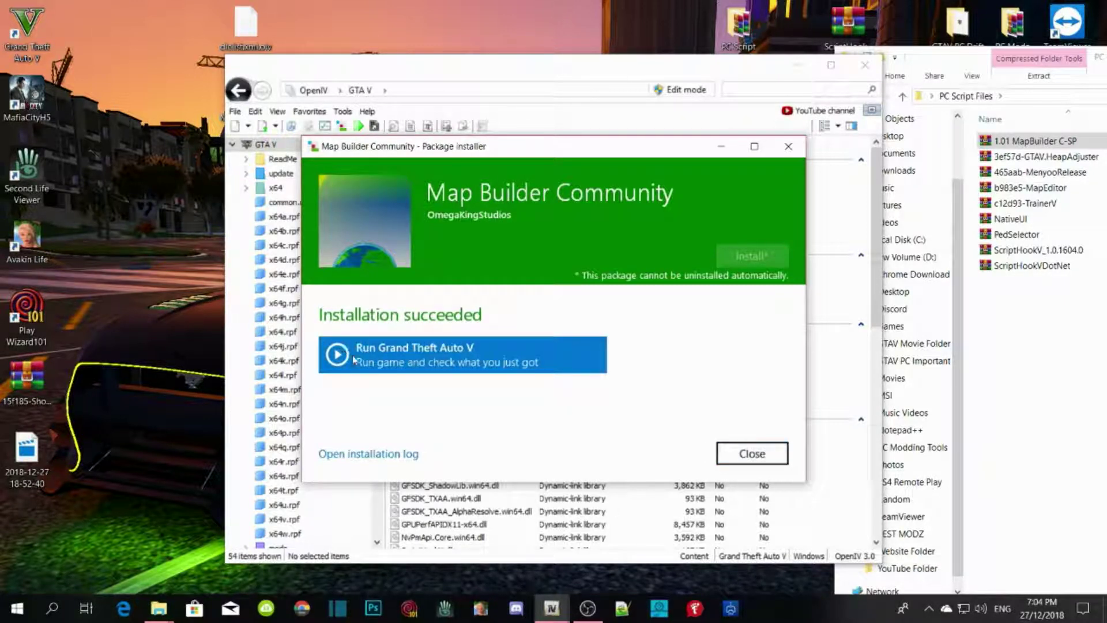
{"action": "left_click", "coordinate": [748, 456]}
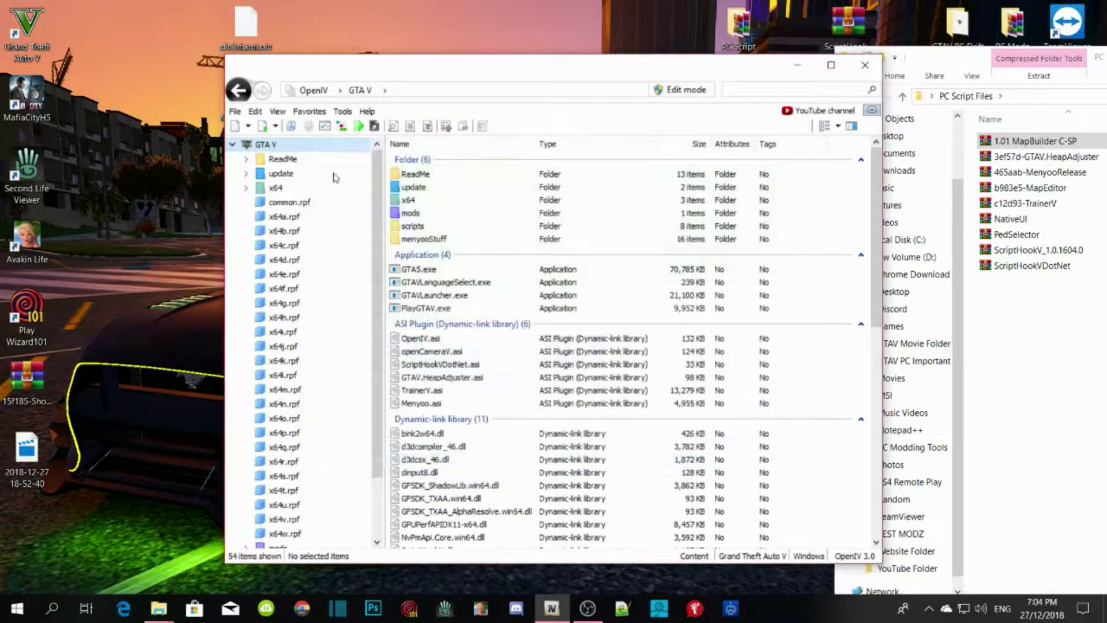
Step: Load Props.oiv into OpenIV's Package Installer
{"action": "left_click", "coordinate": [342, 111]}
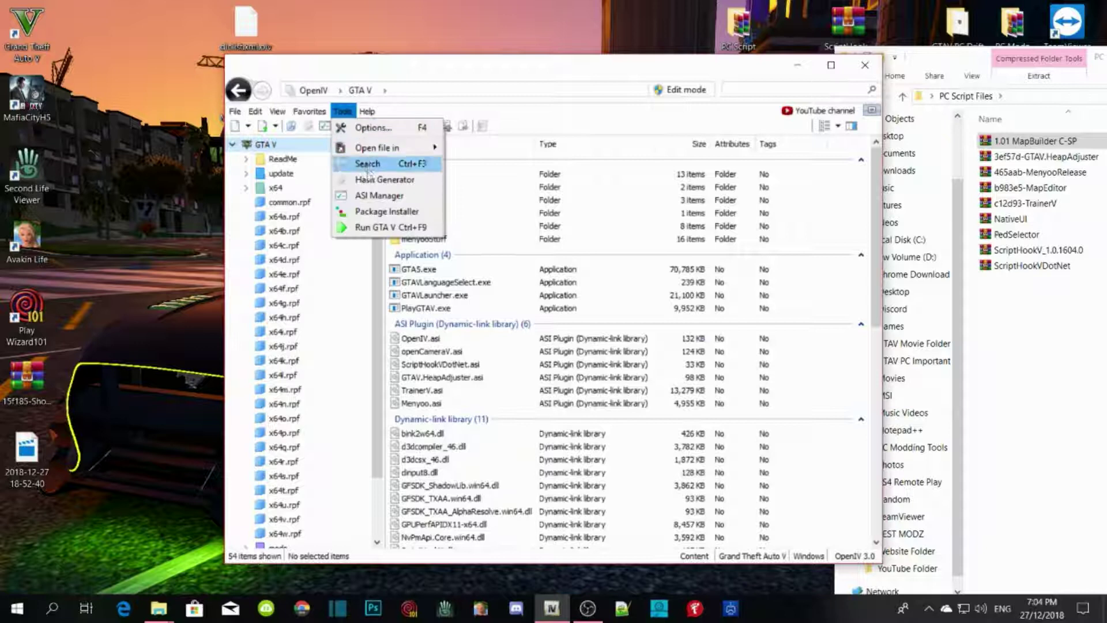
{"action": "left_click", "coordinate": [375, 212]}
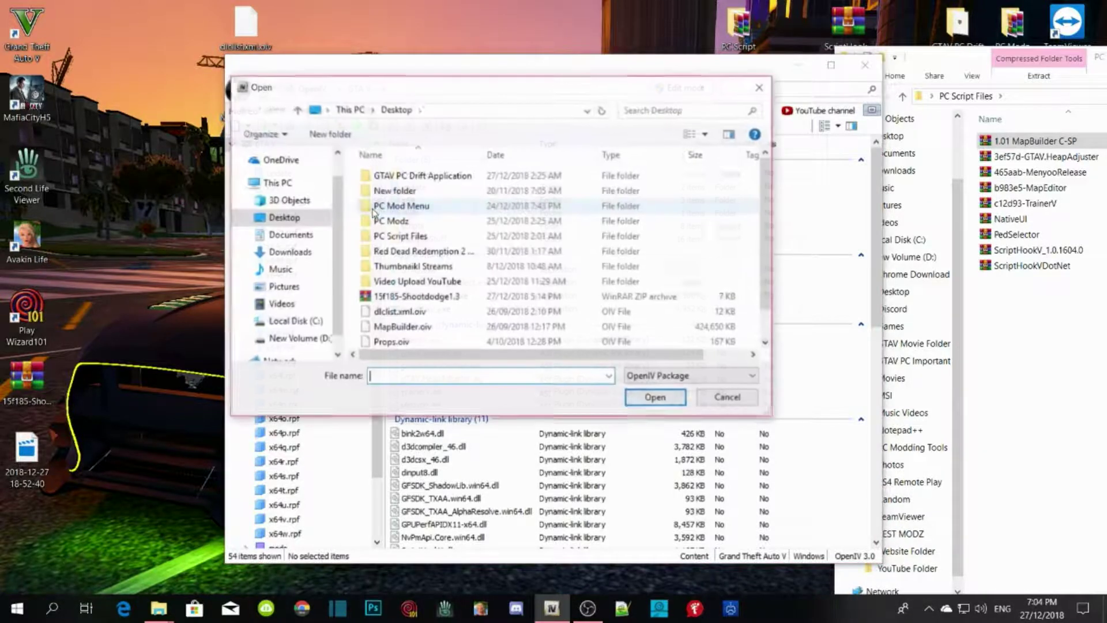
{"action": "scroll", "coordinate": [392, 289], "scroll_direction": "down", "scroll_amount": 3}
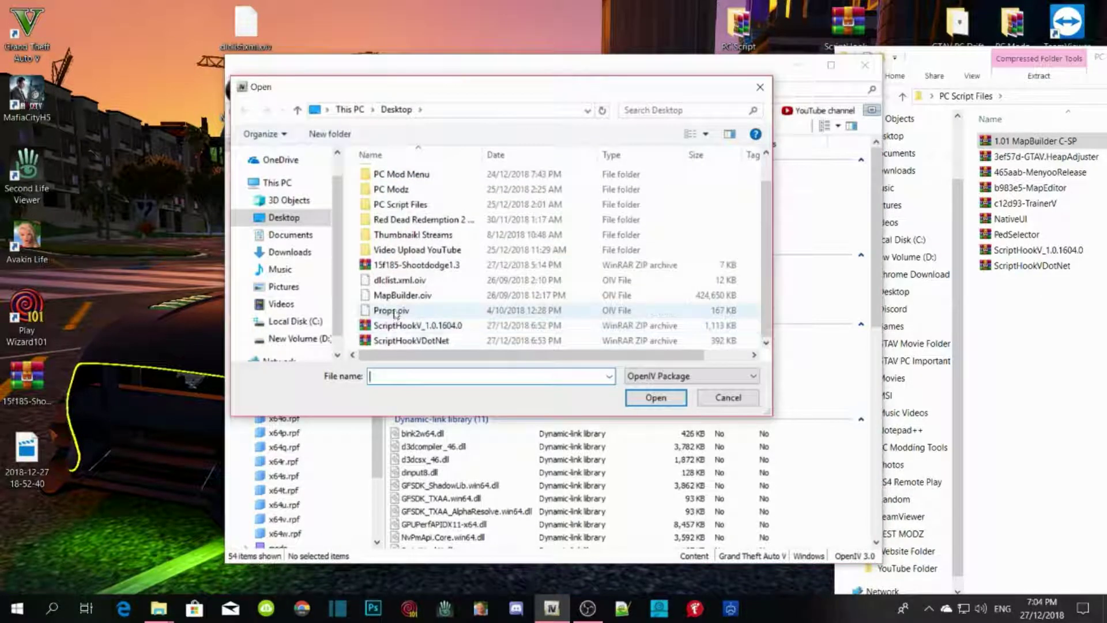
{"action": "left_click", "coordinate": [394, 311]}
{"action": "left_click", "coordinate": [654, 398]}
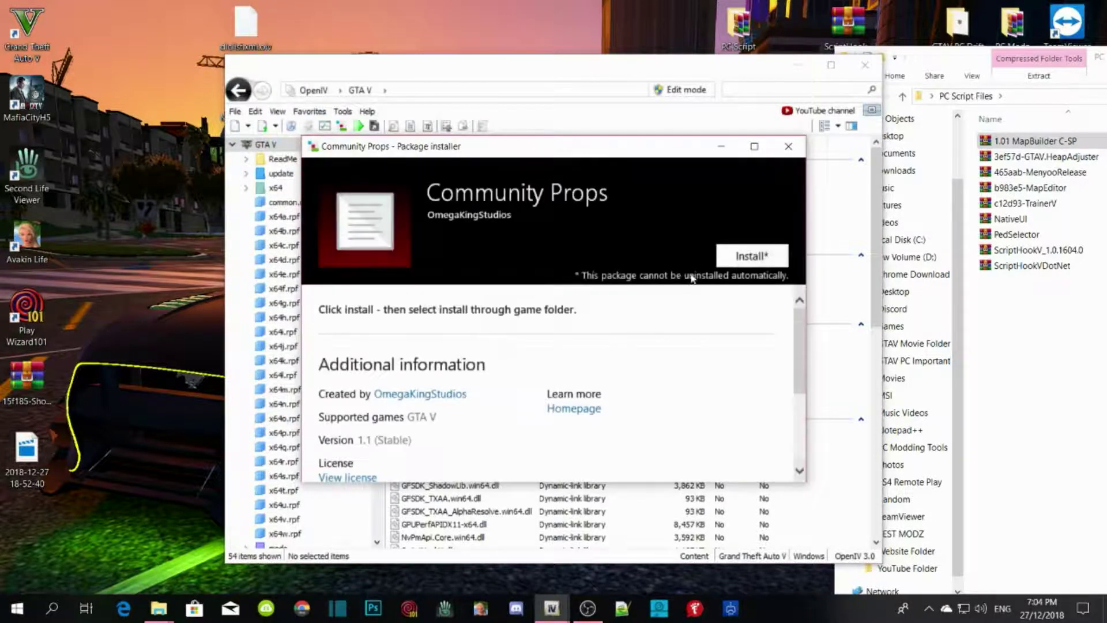
Step: Install Community Props directly into the game folder and close the installer
{"action": "left_click", "coordinate": [751, 256]}
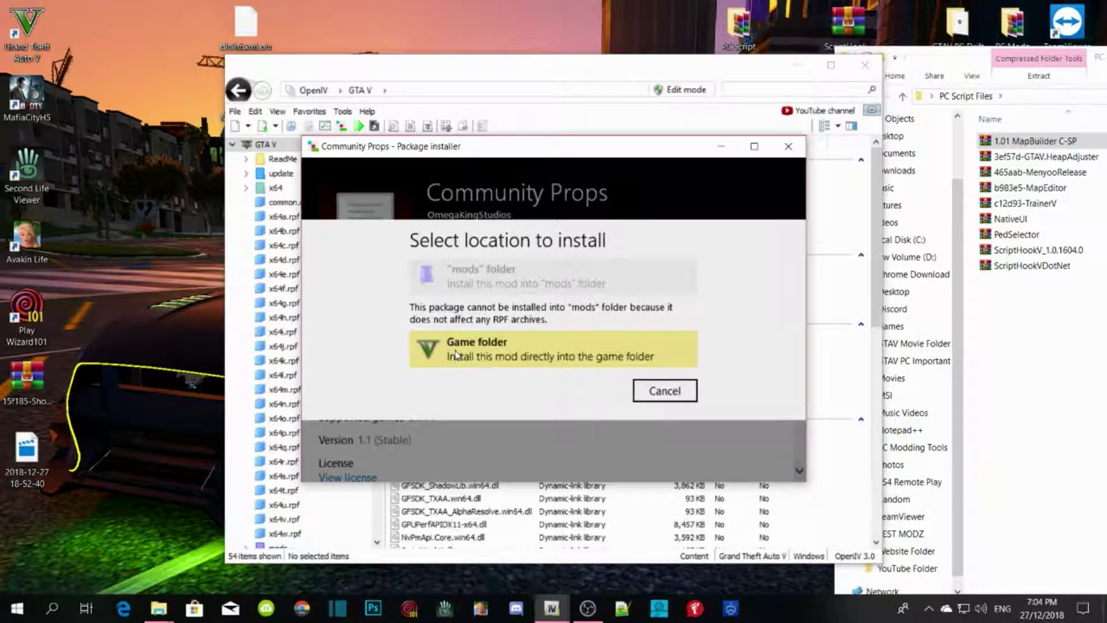
{"action": "left_click", "coordinate": [456, 354]}
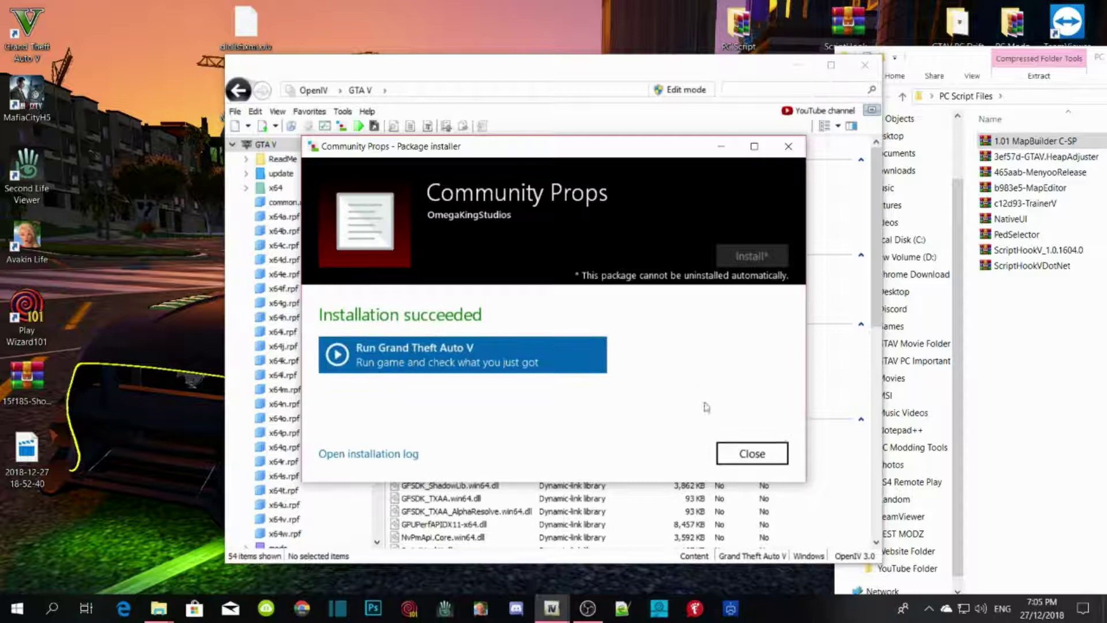
{"action": "left_click", "coordinate": [757, 461]}
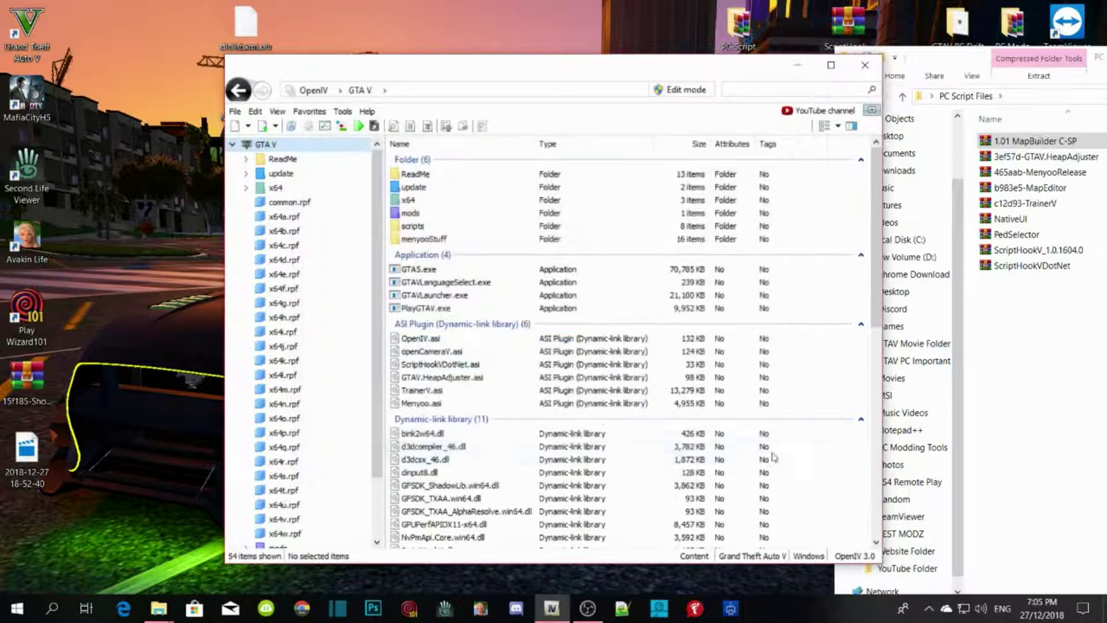
Step: Load dlclist.xml.oiv into OpenIV's Package Installer
{"action": "left_click", "coordinate": [343, 111]}
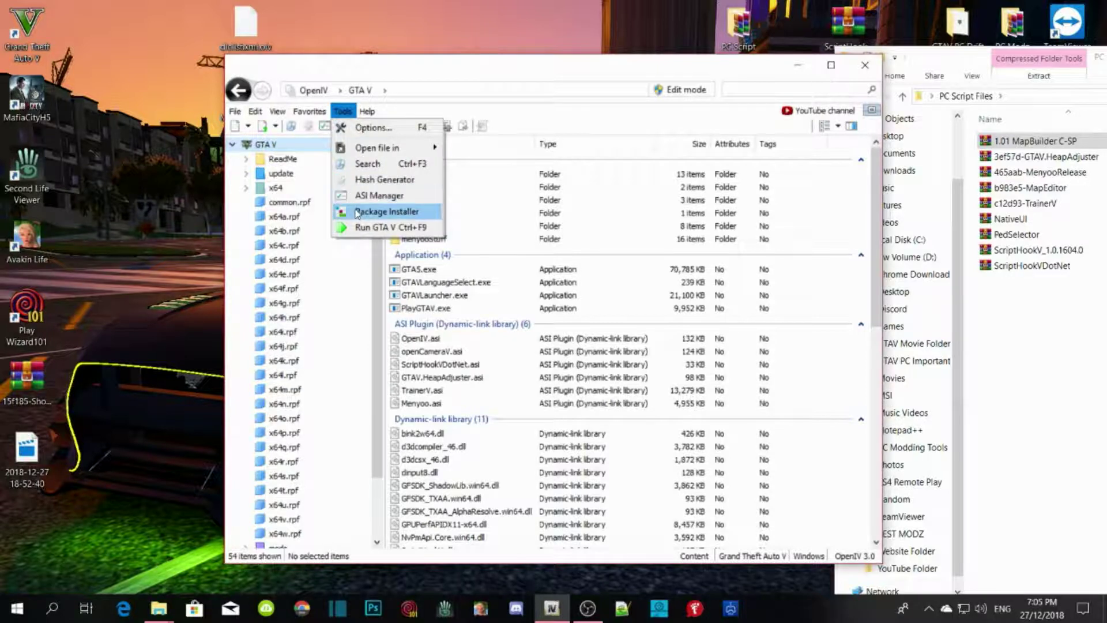
{"action": "left_click", "coordinate": [375, 212]}
{"action": "scroll", "coordinate": [427, 304], "scroll_direction": "down", "scroll_amount": 1}
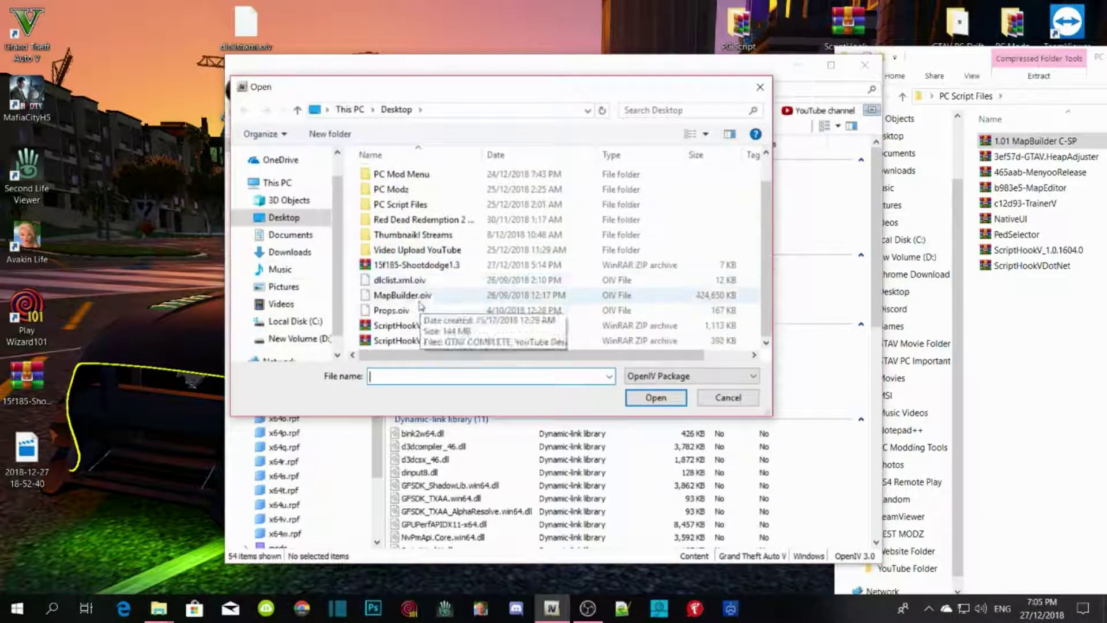
{"action": "left_click", "coordinate": [401, 283]}
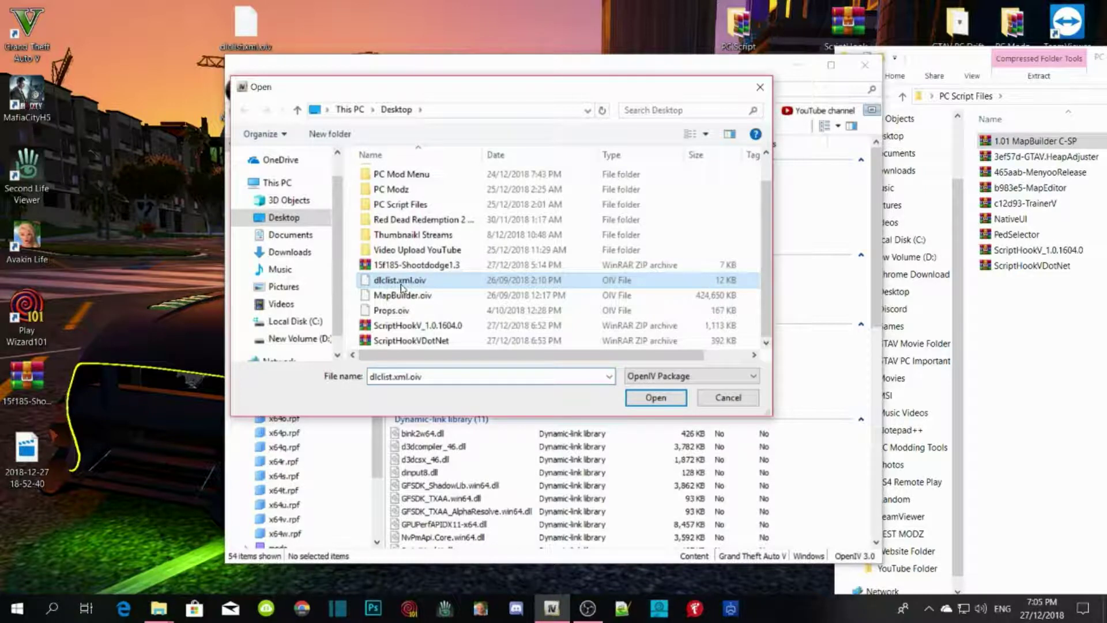
{"action": "left_click", "coordinate": [655, 403]}
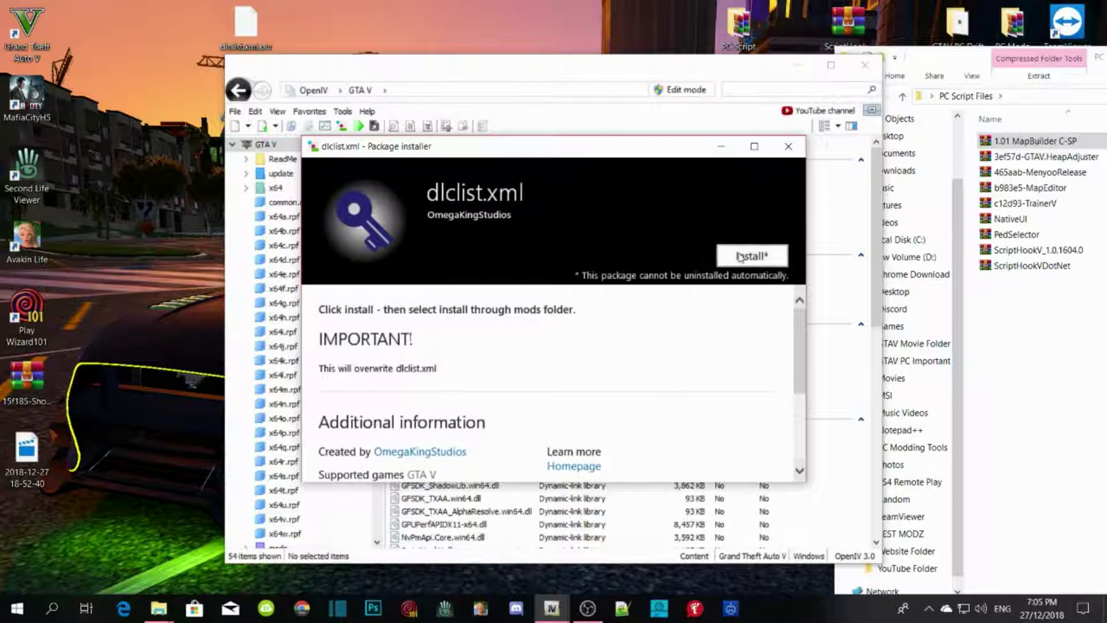
Step: Install the dlclist.xml package into the mods folder and close the installer
{"action": "left_click", "coordinate": [740, 257]}
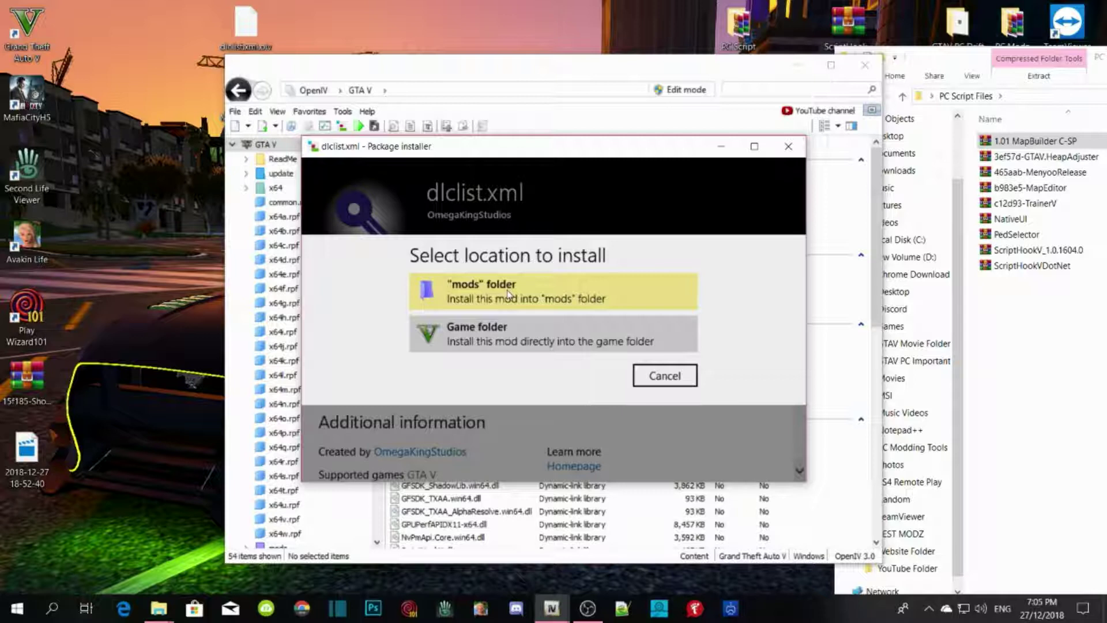
{"action": "left_click", "coordinate": [508, 295]}
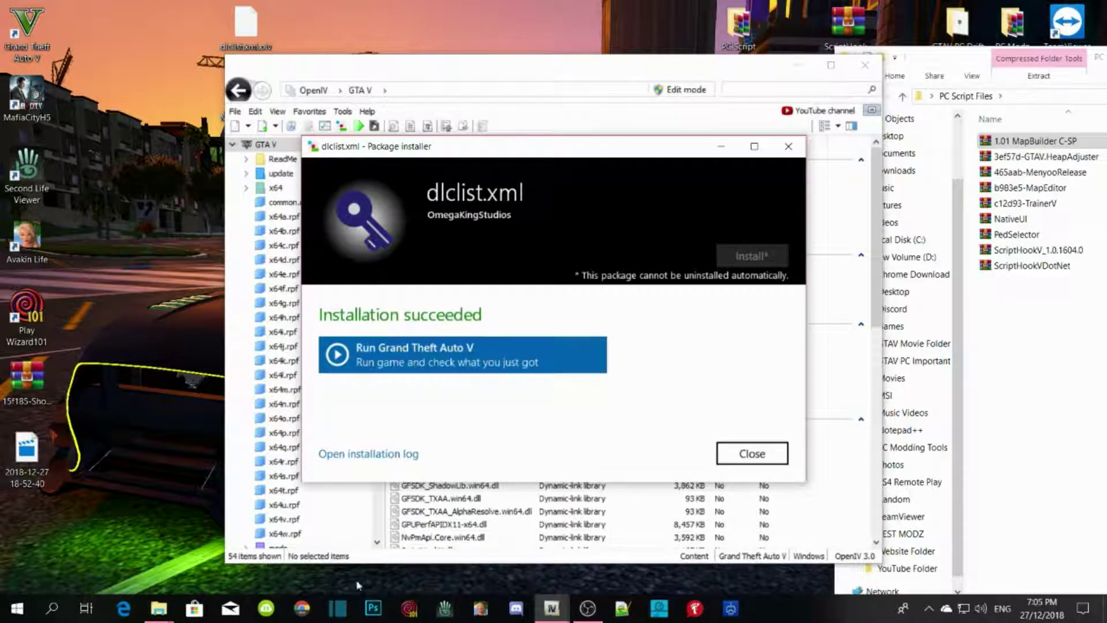
{"action": "left_click", "coordinate": [773, 453]}
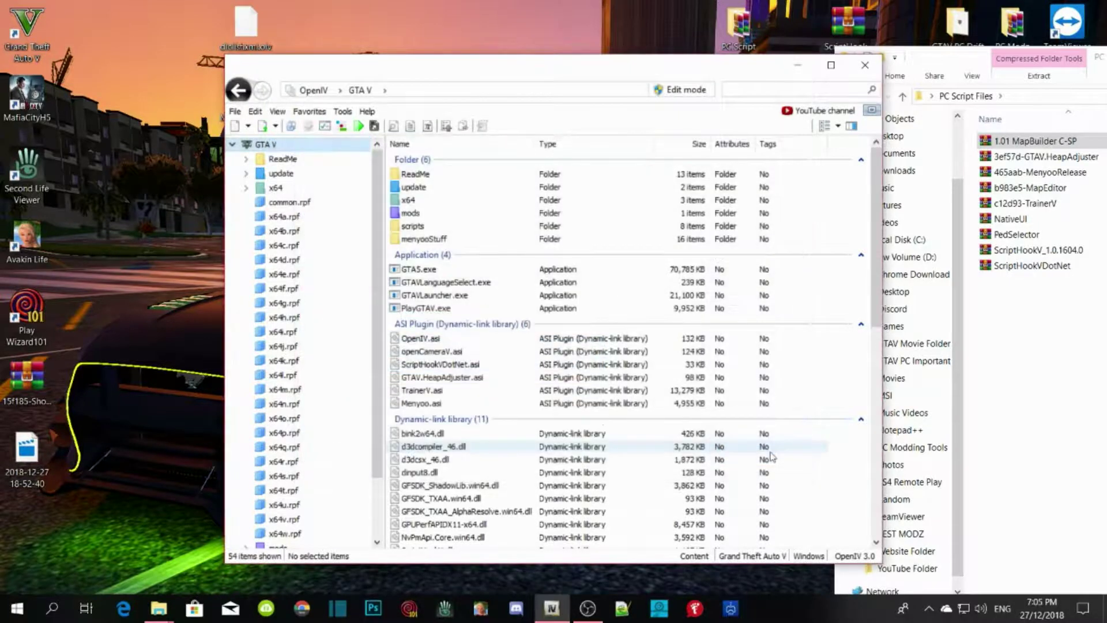
Step: Close OpenIV, the PC Script Files window and the Grand Theft Auto V folder window
{"action": "left_click", "coordinate": [865, 65]}
{"action": "left_click_drag", "start_coordinate": [960, 61], "coordinate": [350, 31]}
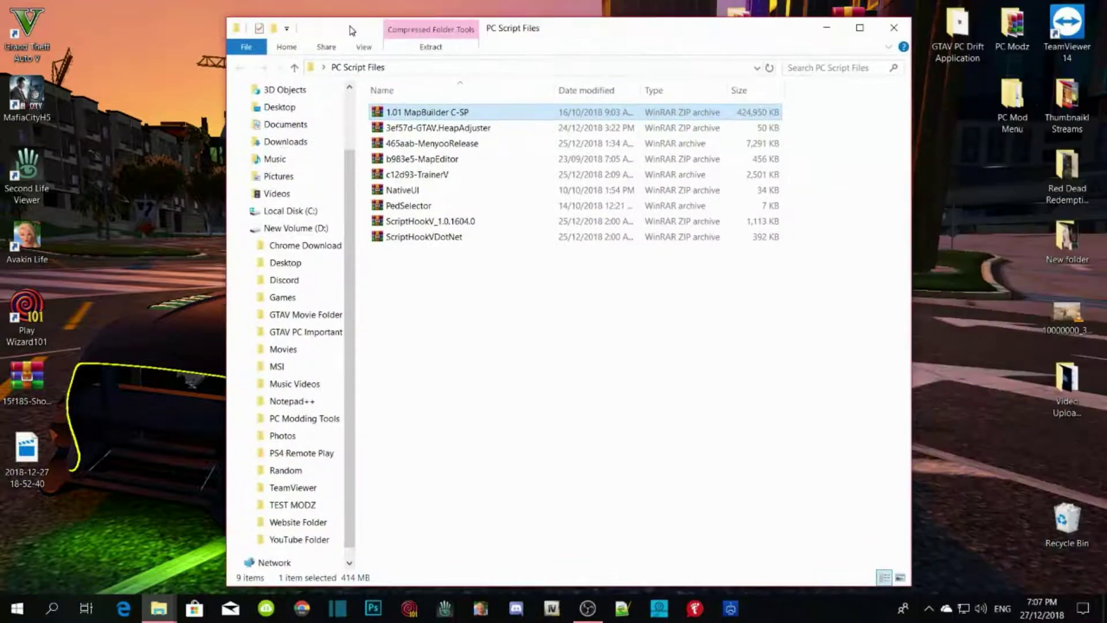
{"action": "left_click", "coordinate": [894, 28]}
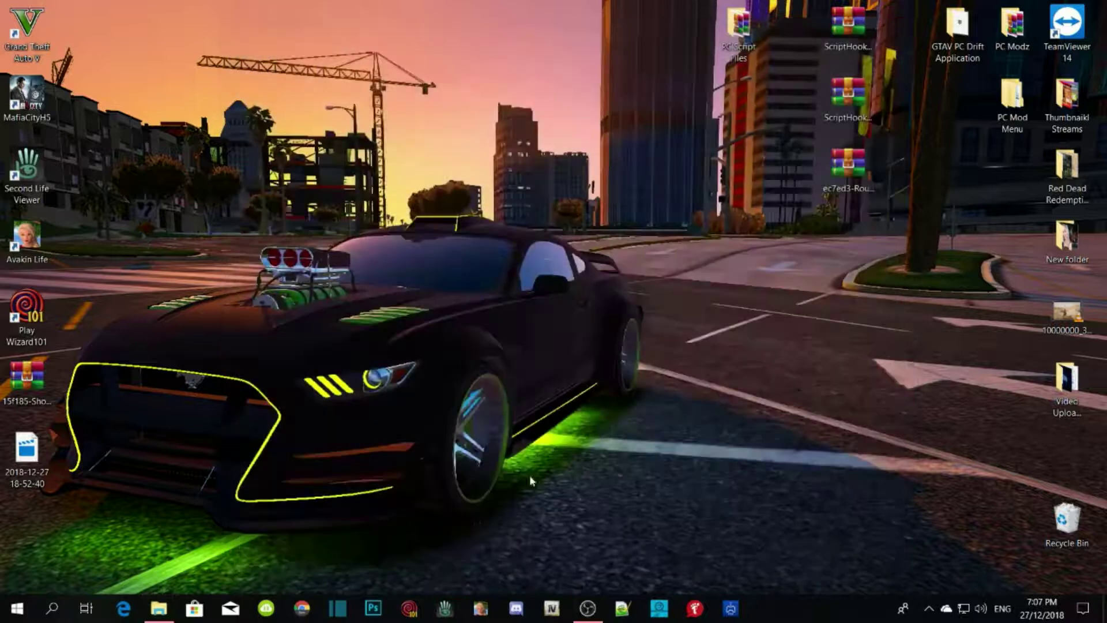
{"action": "left_click", "coordinate": [158, 608]}
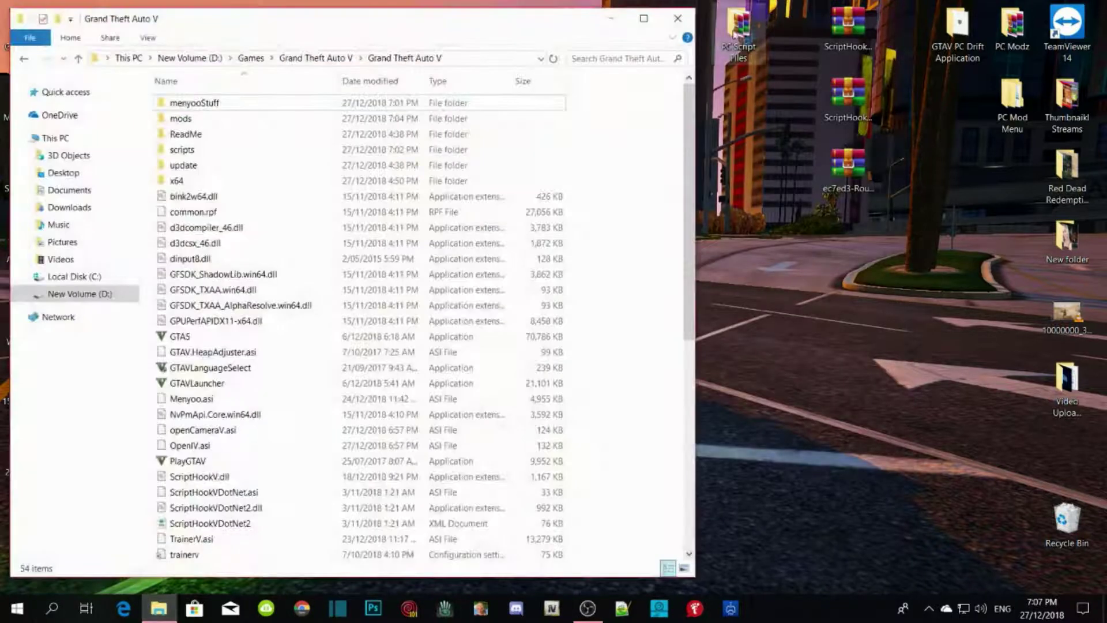
{"action": "left_click", "coordinate": [678, 18]}
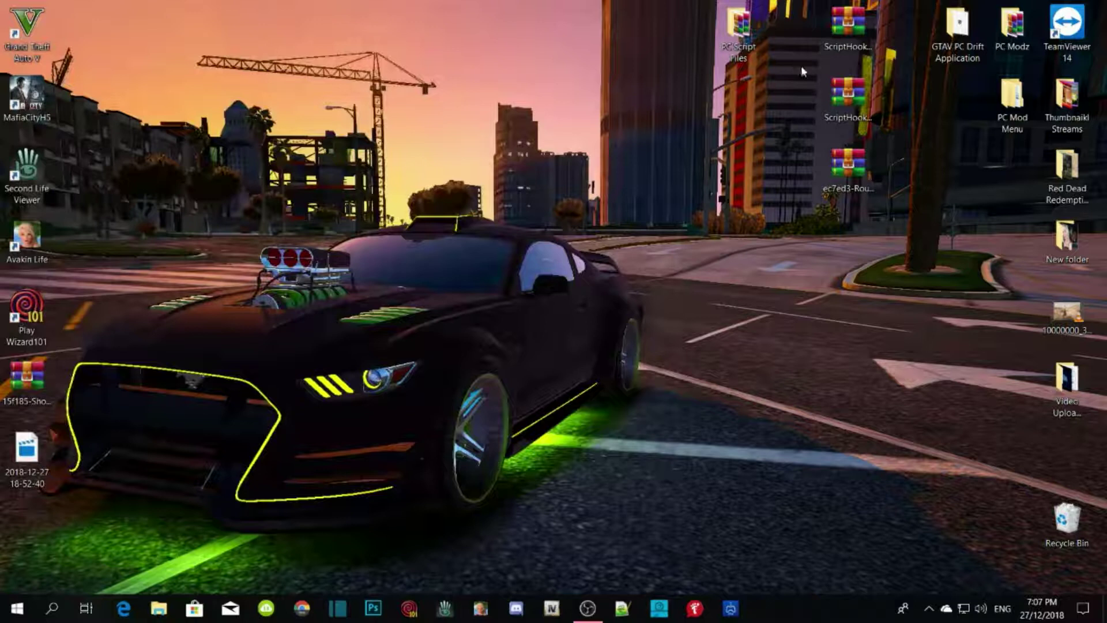
Step: Delete the ScriptHookV and ec7ed3 archives from the desktop and refresh it
{"action": "right_click", "coordinate": [835, 27]}
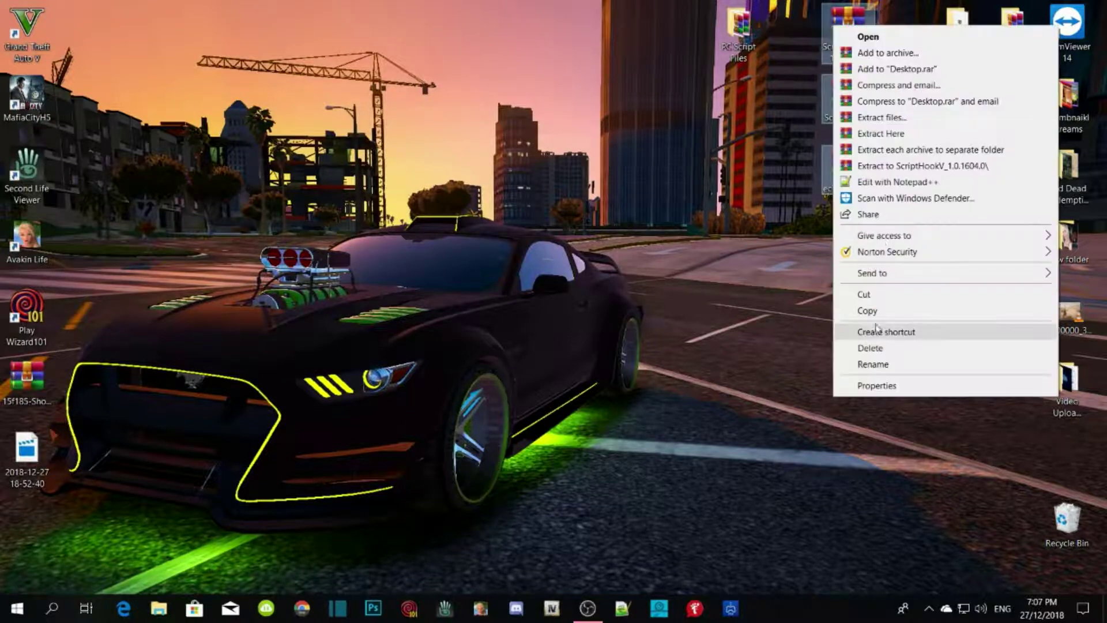
{"action": "left_click", "coordinate": [871, 349]}
{"action": "right_click", "coordinate": [319, 58]}
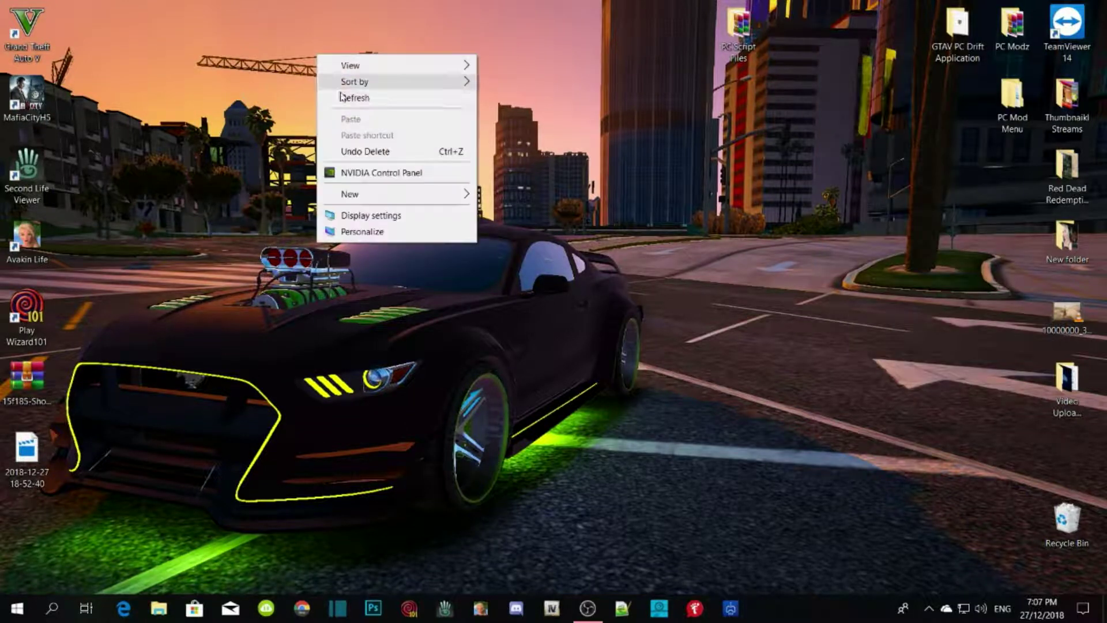
{"action": "left_click", "coordinate": [346, 94]}
{"action": "right_click", "coordinate": [358, 77]}
{"action": "left_click", "coordinate": [385, 119]}
{"action": "right_click", "coordinate": [394, 87]}
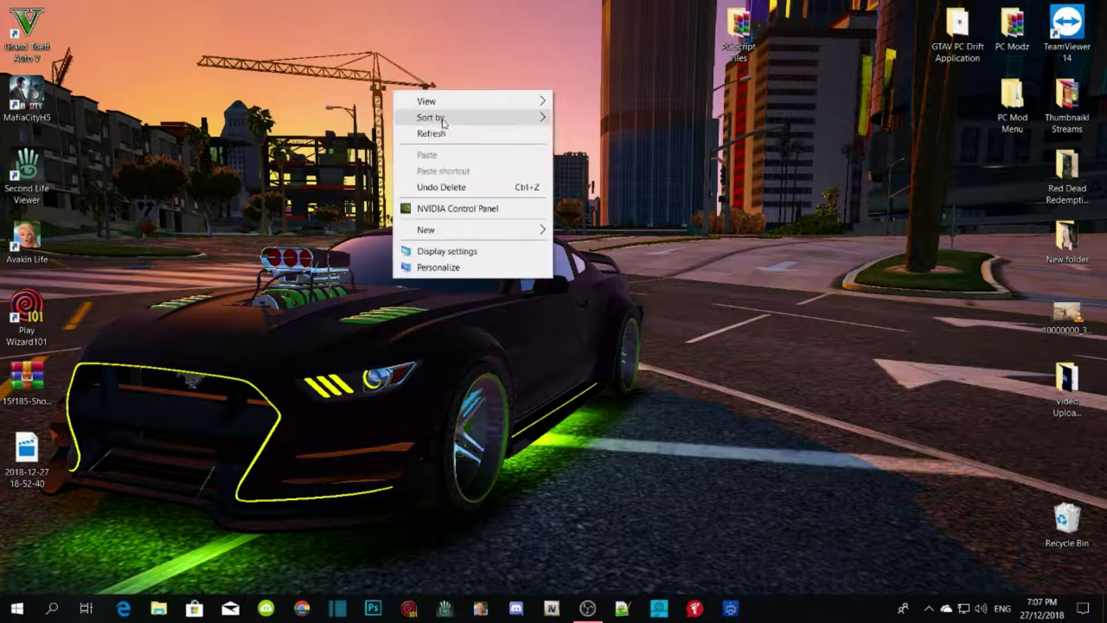
{"action": "left_click", "coordinate": [424, 130]}
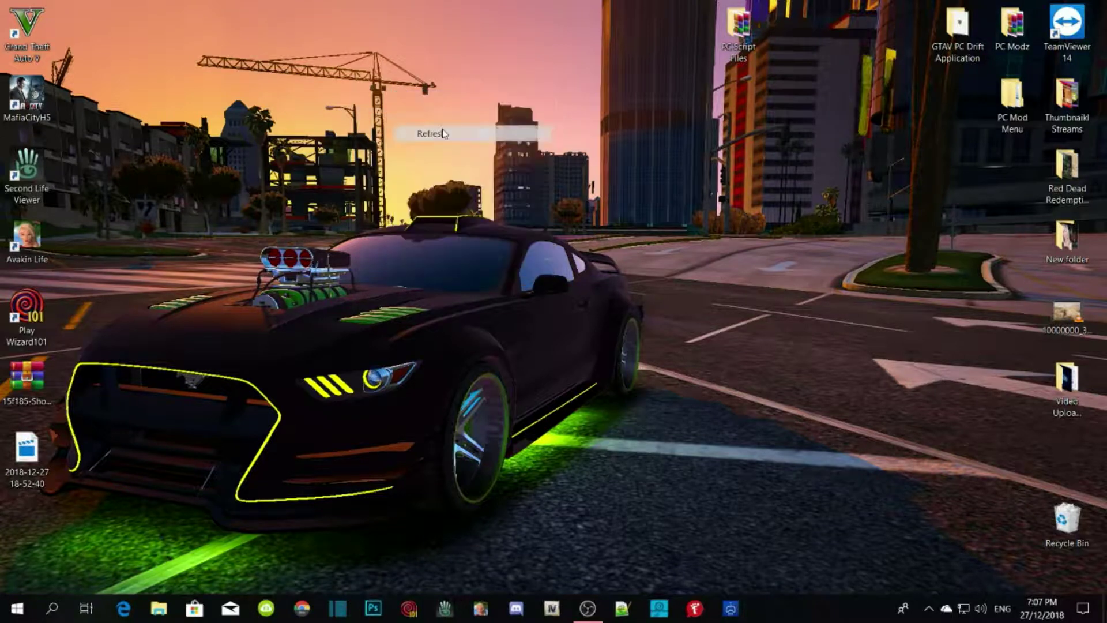
{"action": "right_click", "coordinate": [20, 17]}
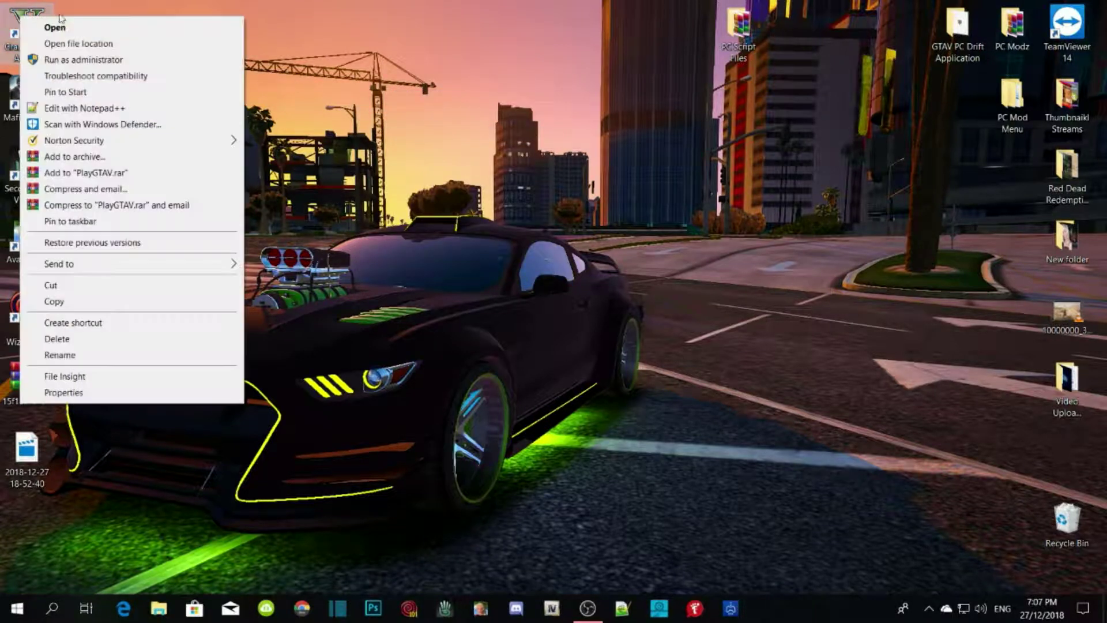
Step: Open the GTA V folder and check mods\update\x64\dlcpacks for custom_maps and mapbuilder
{"action": "left_click", "coordinate": [80, 45]}
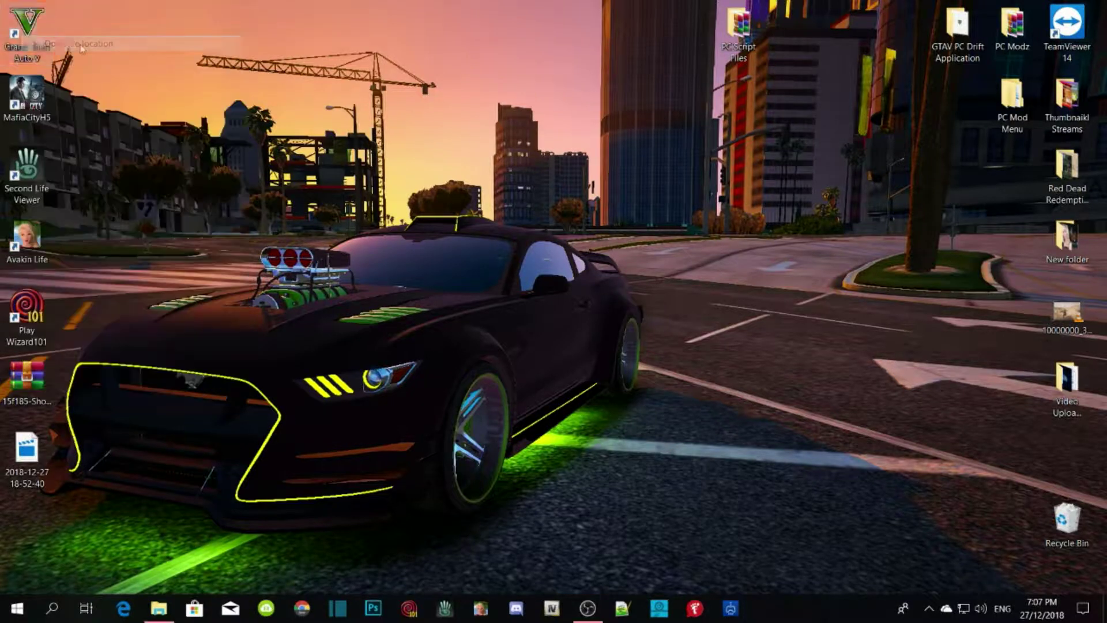
{"action": "scroll", "coordinate": [372, 169], "scroll_direction": "down", "scroll_amount": 8}
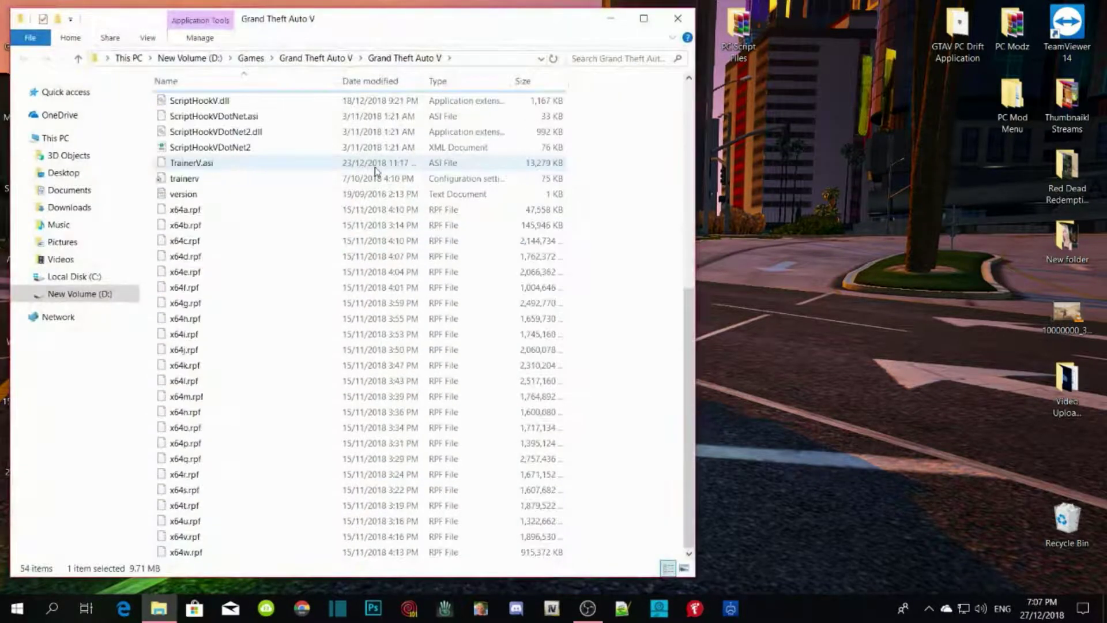
{"action": "scroll", "coordinate": [375, 171], "scroll_direction": "up", "scroll_amount": 6}
{"action": "scroll", "coordinate": [375, 170], "scroll_direction": "up", "scroll_amount": 2}
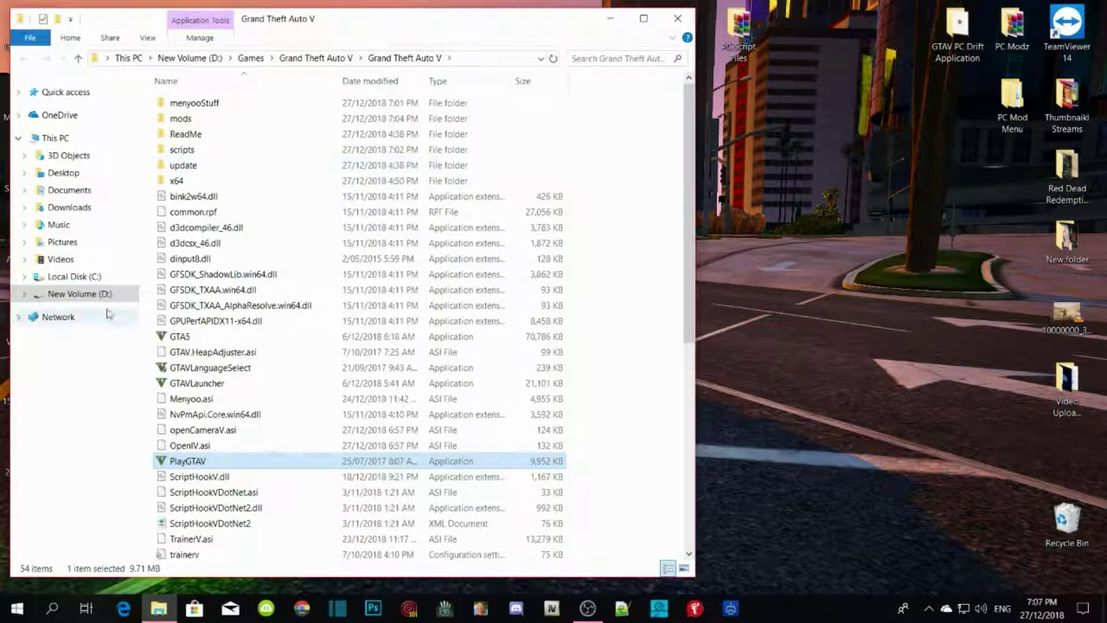
{"action": "double_click", "coordinate": [191, 118]}
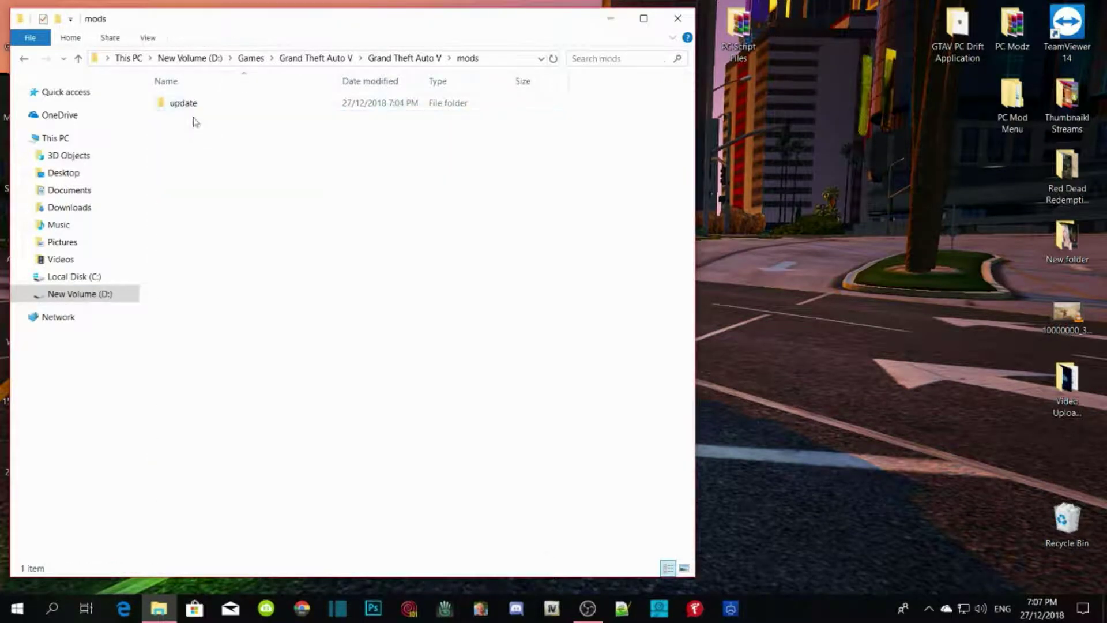
{"action": "double_click", "coordinate": [202, 105]}
{"action": "double_click", "coordinate": [203, 106]}
{"action": "double_click", "coordinate": [202, 107]}
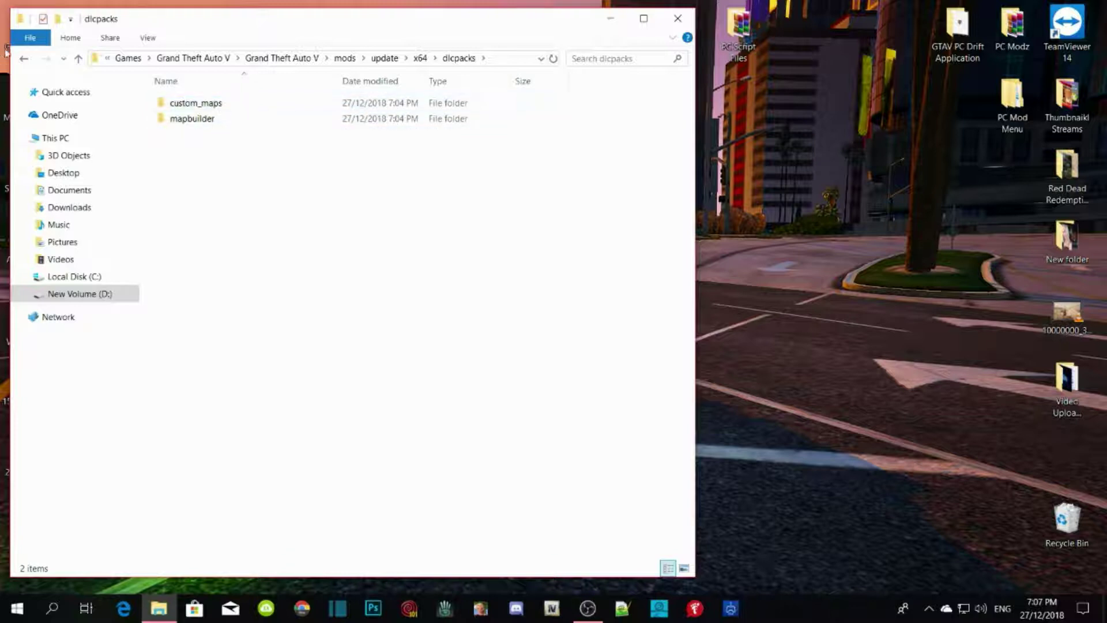
Step: Go back to the game folder and open the scripts folder
{"action": "left_click", "coordinate": [22, 58]}
{"action": "left_click", "coordinate": [21, 58]}
{"action": "left_click", "coordinate": [21, 59]}
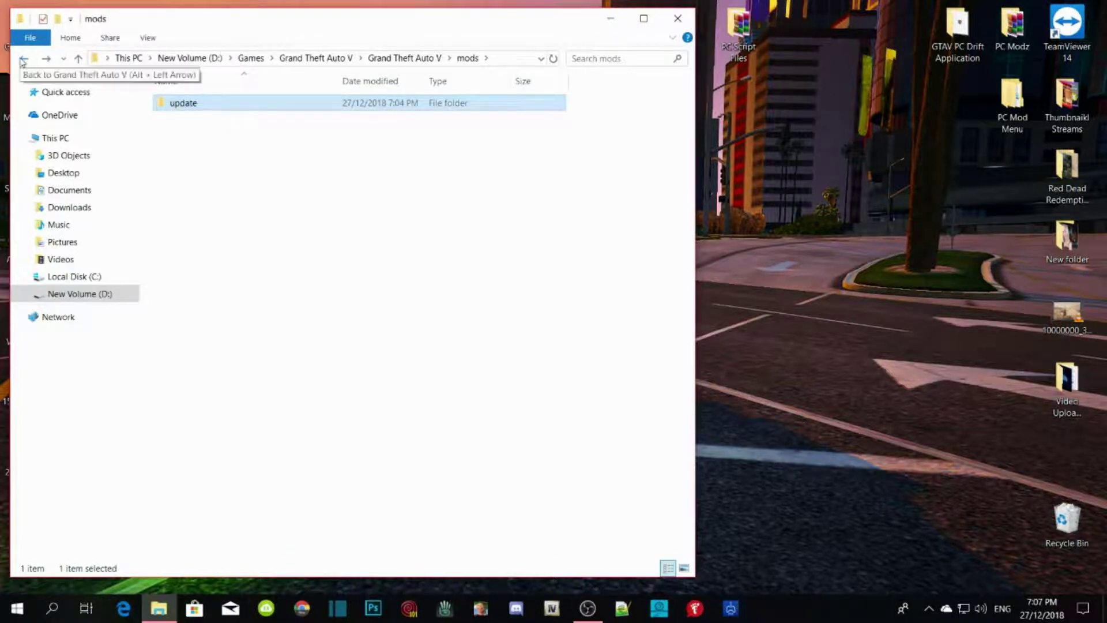
{"action": "left_click", "coordinate": [21, 59]}
{"action": "double_click", "coordinate": [190, 149]}
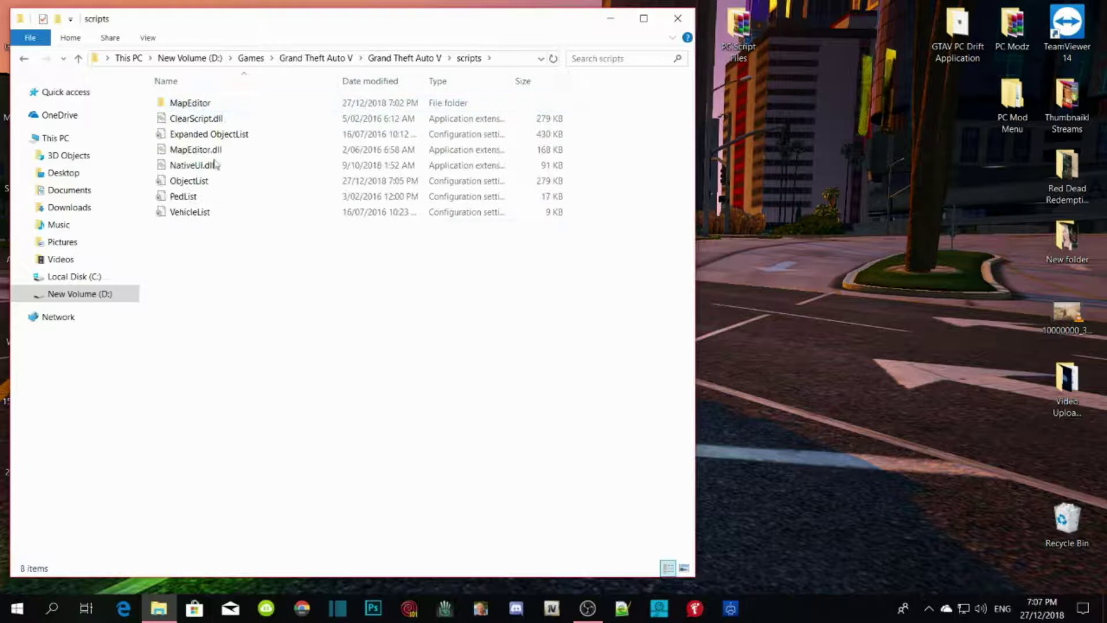